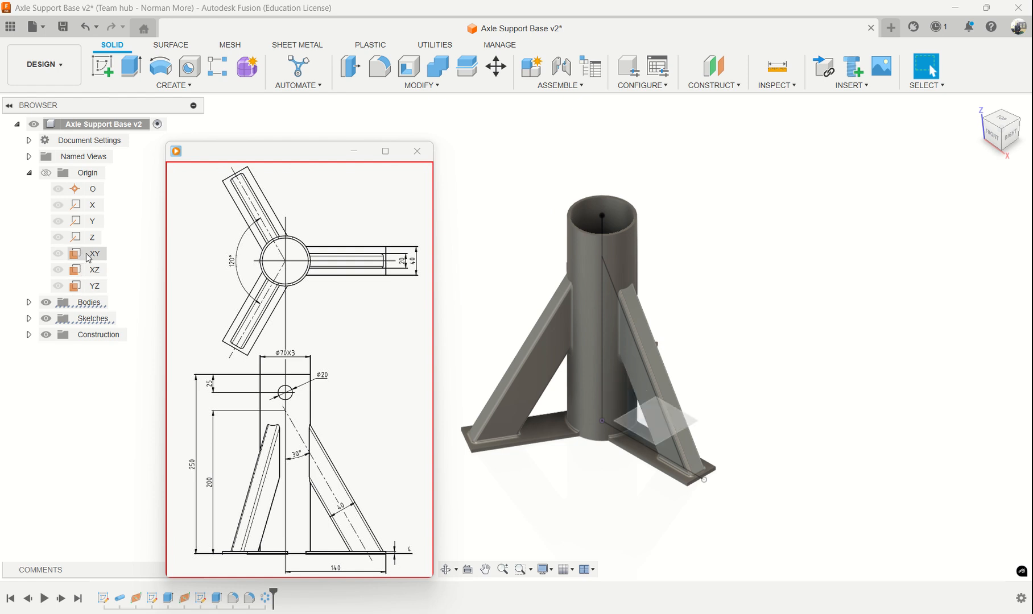
# Step: Sketch a 20 mm diameter circle on the YZ plane, centred on the tube's axis near its upper end
pyautogui.click(91, 286)
pyautogui.moveTo(306, 398)
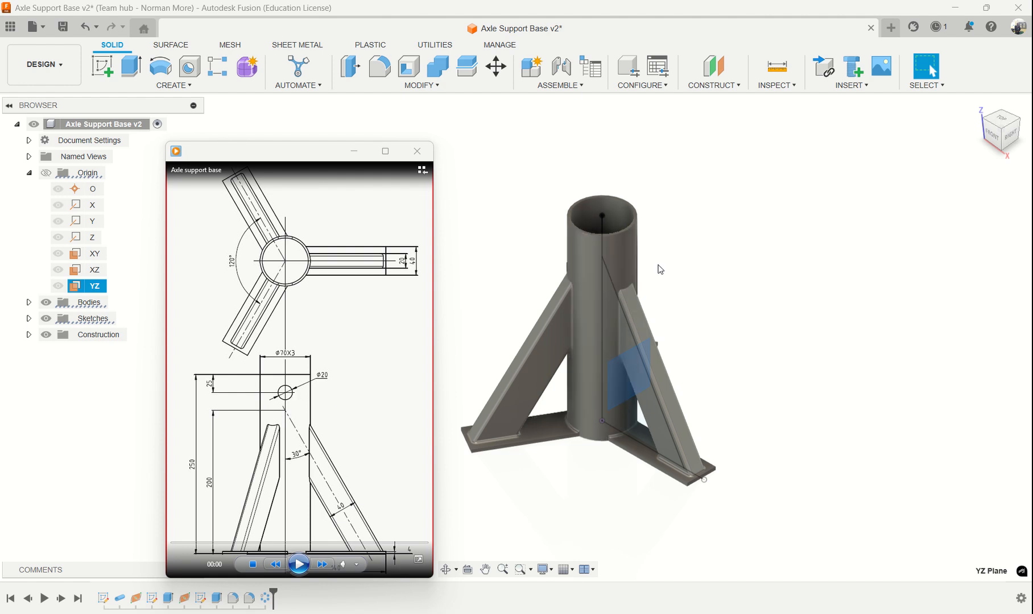
pyautogui.click(108, 60)
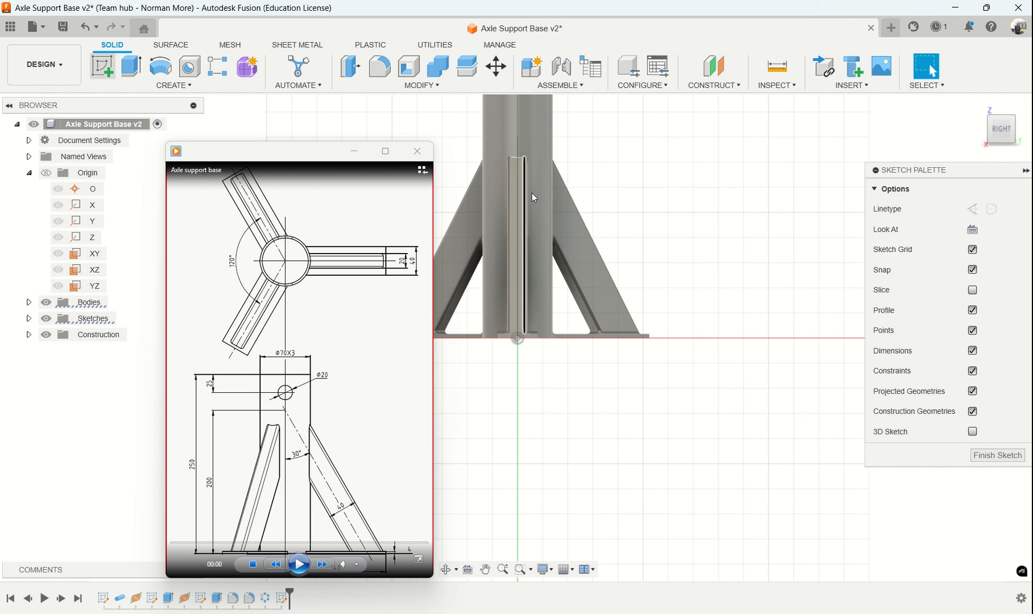
pyautogui.moveTo(668, 207); pyautogui.dragTo(760, 365, button='middle')
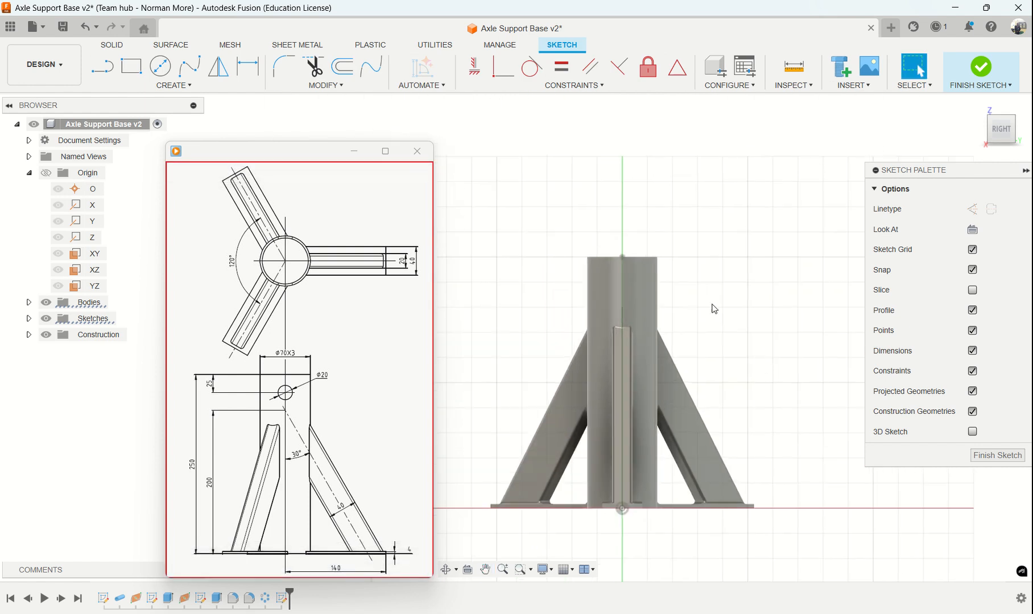
pyautogui.click(161, 66)
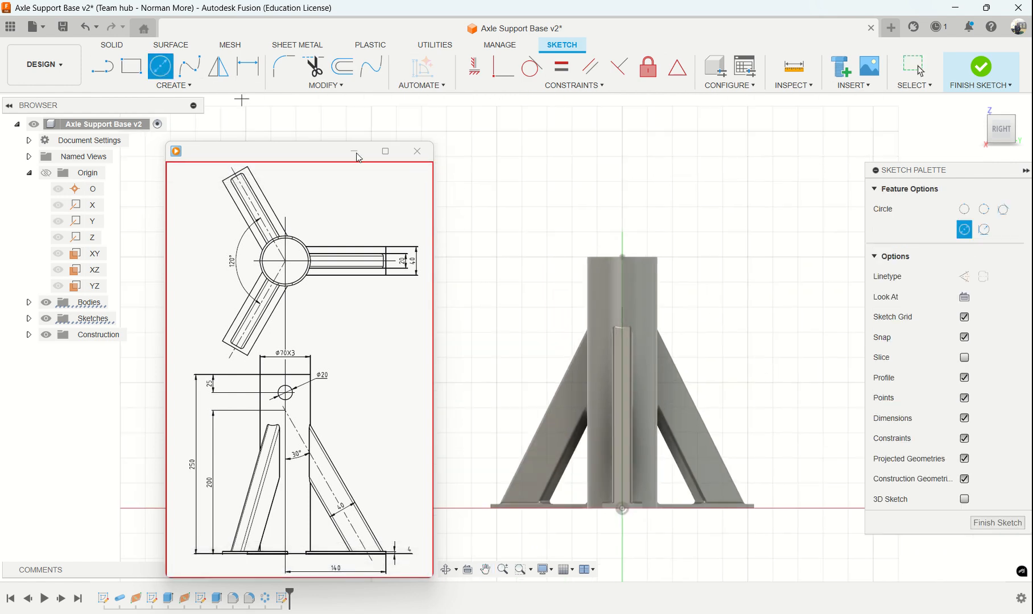
pyautogui.click(622, 282)
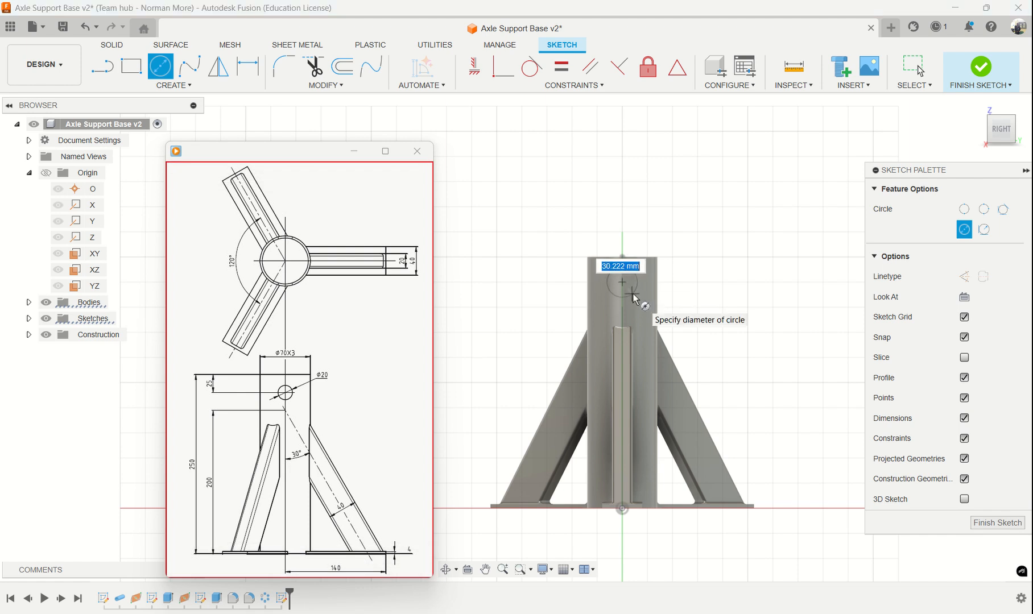
pyautogui.write('20')
pyautogui.press('Return')
pyautogui.press('Return')
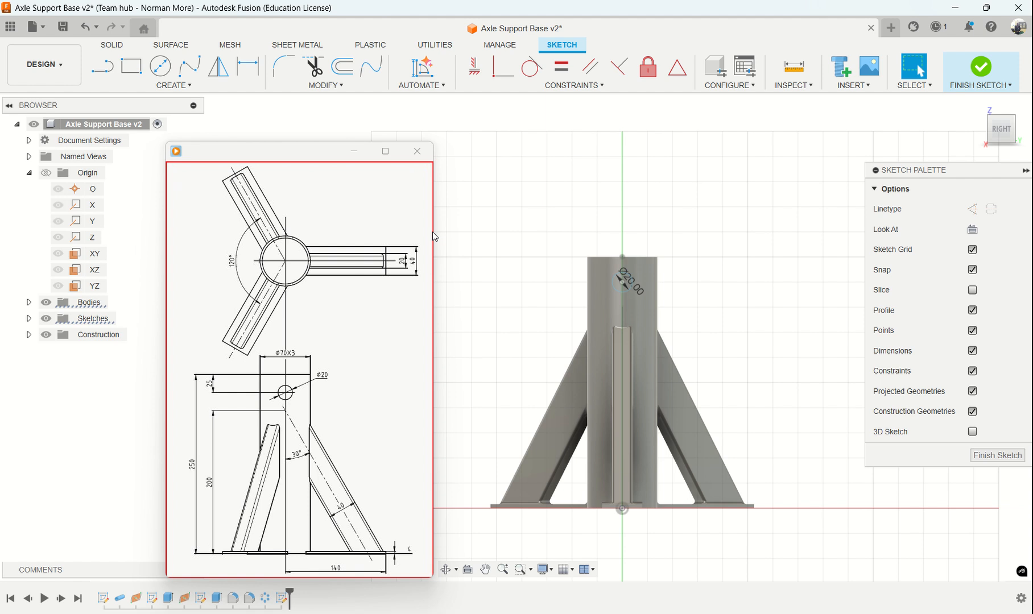
# Step: Dimension the circle's centre 25 mm below the tube's upper edge
pyautogui.moveTo(381, 168)
pyautogui.click(247, 66)
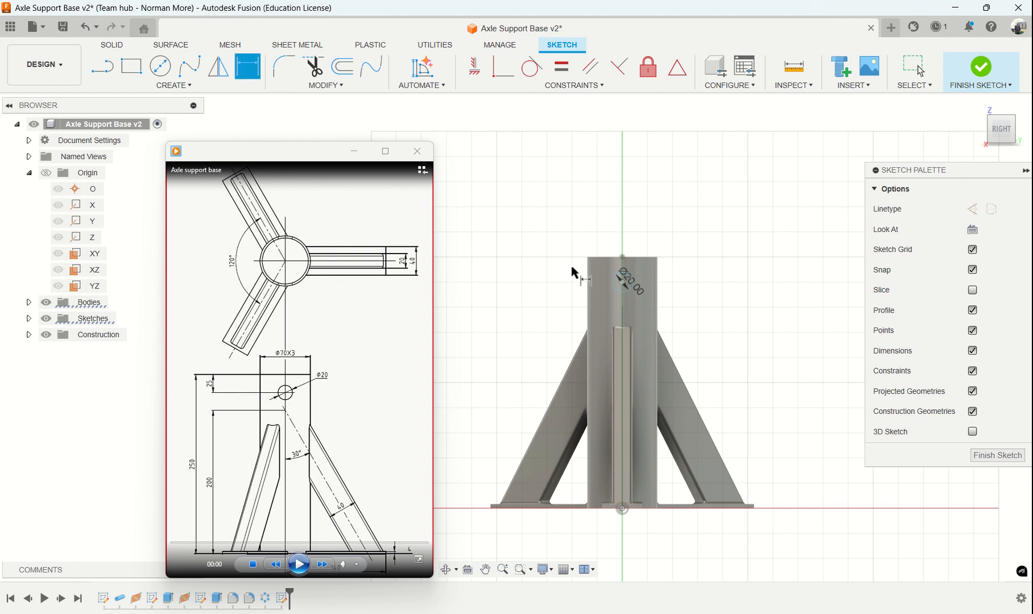
pyautogui.click(613, 257)
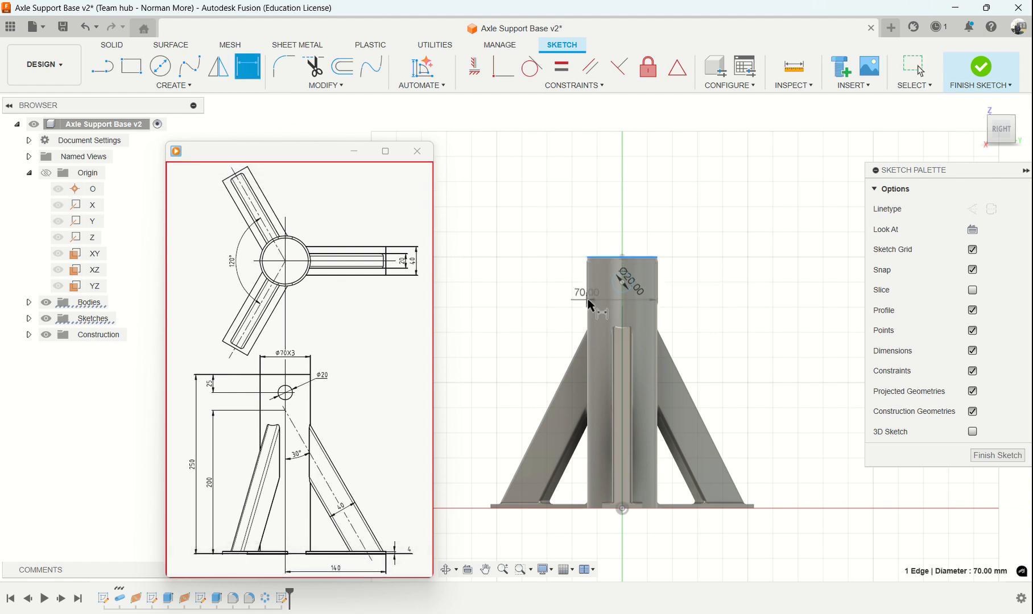
pyautogui.click(618, 280)
pyautogui.click(555, 292)
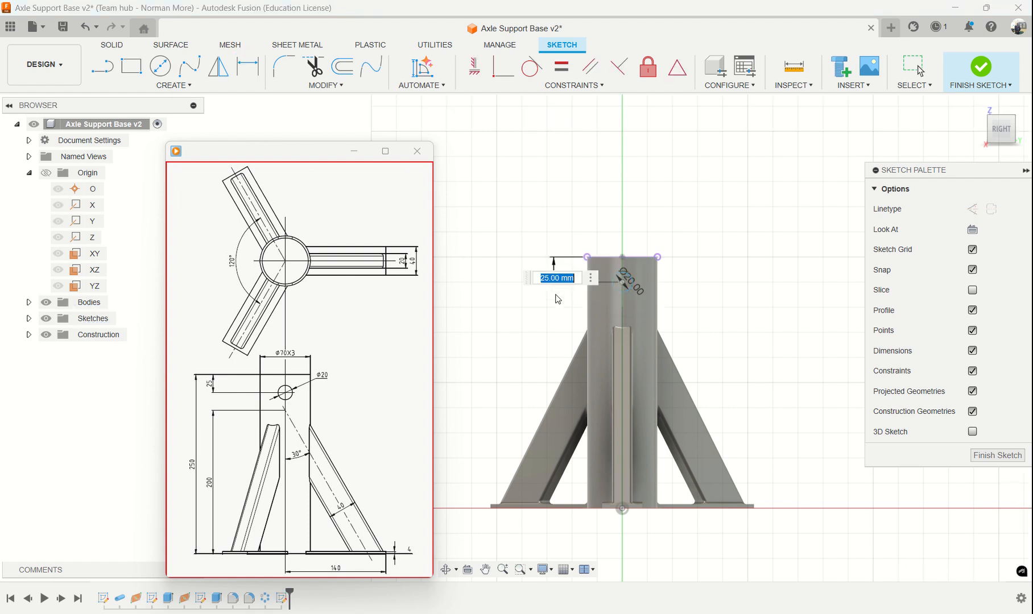
pyautogui.press('Return')
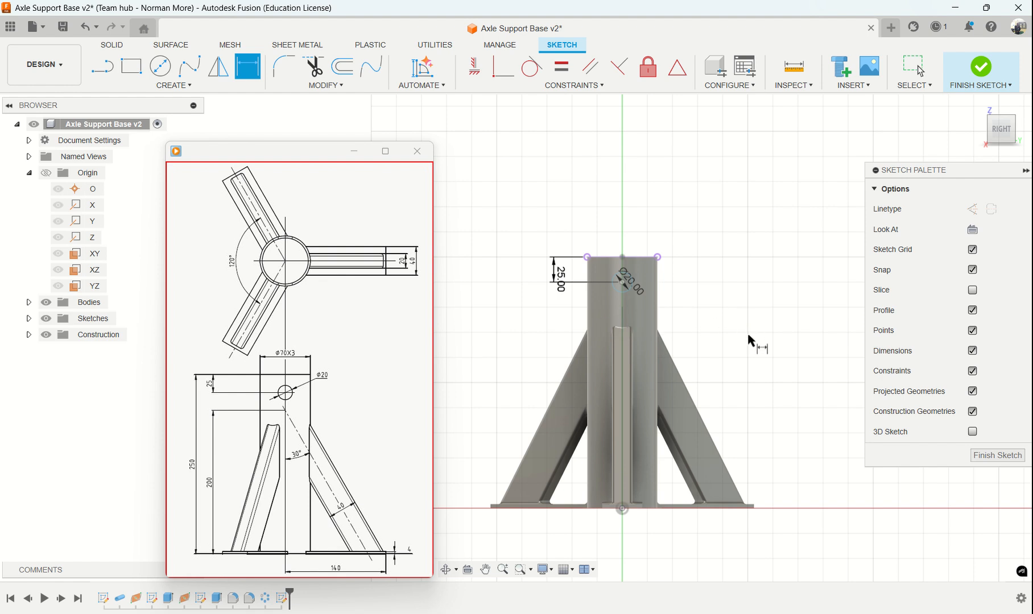
# Step: Extrude the 20 mm circle as a symmetric cut with extent All through both walls of the tube
pyautogui.keyDown('shift'); pyautogui.moveTo(720, 324); pyautogui.dragTo(743, 379, button='middle'); pyautogui.keyUp('shift')
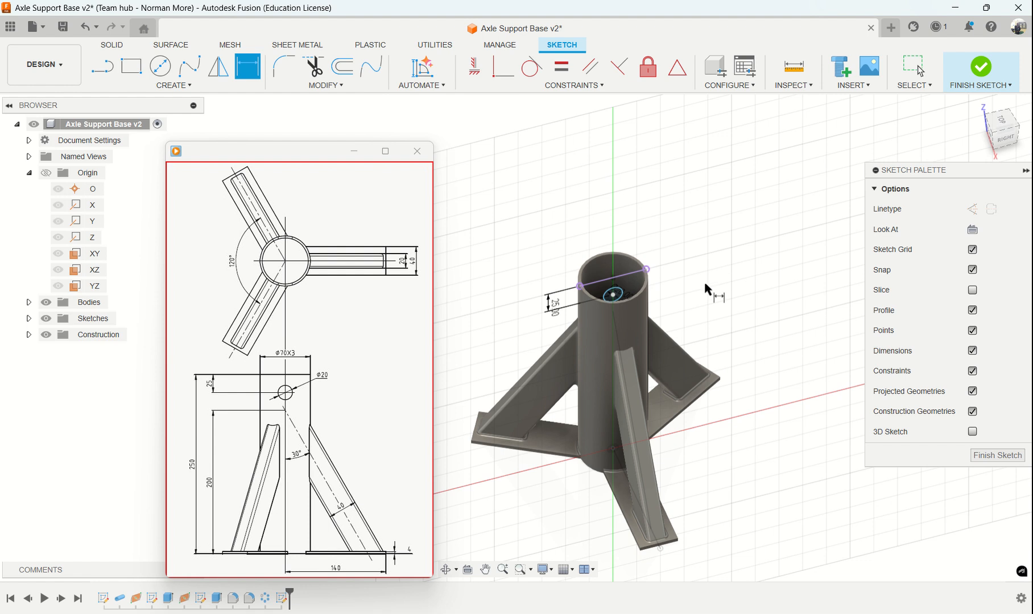
pyautogui.press('e')
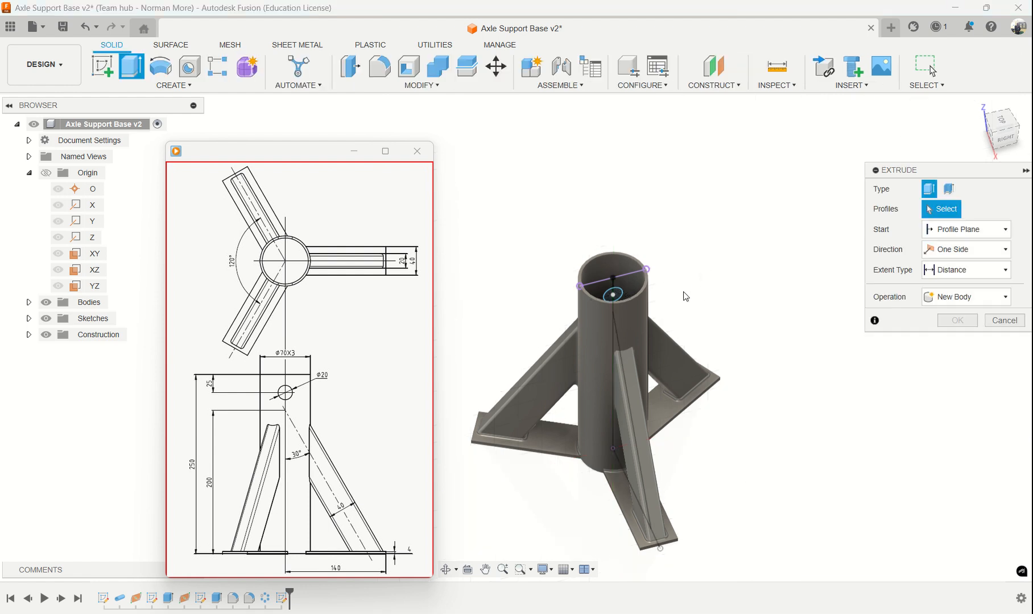
pyautogui.click(624, 297)
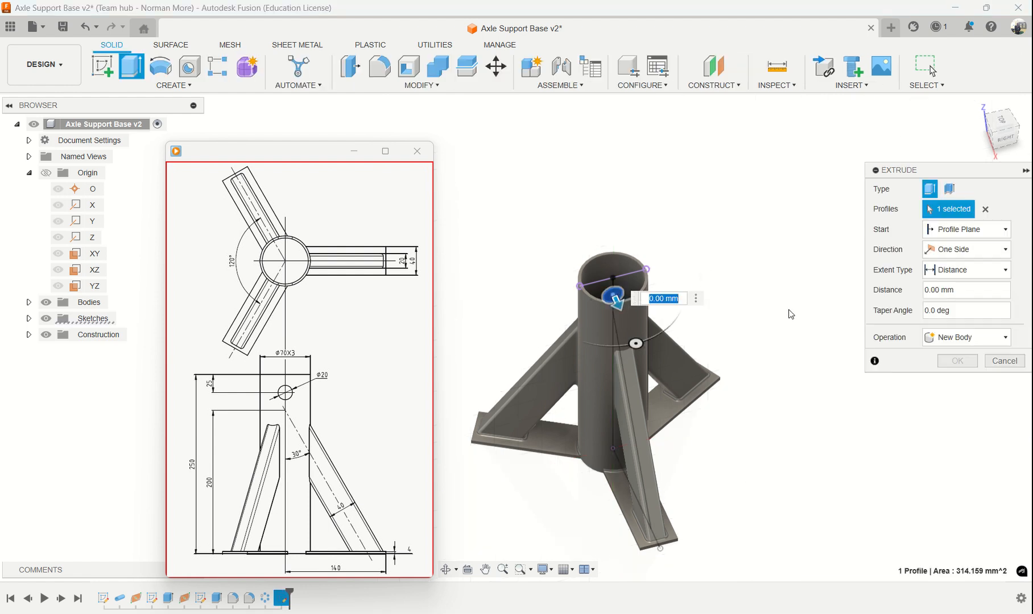
pyautogui.click(957, 339)
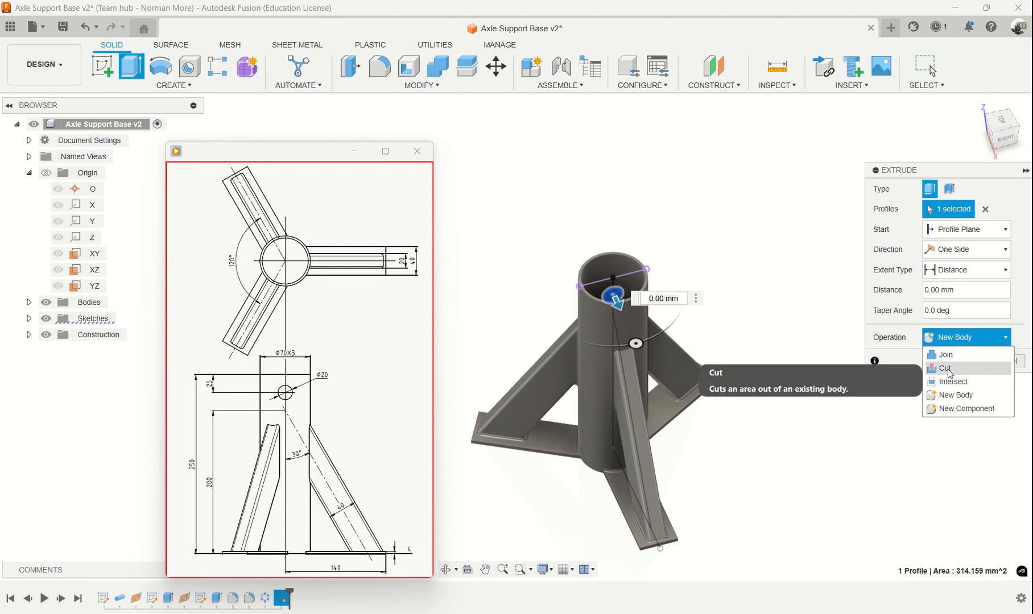
pyautogui.click(949, 366)
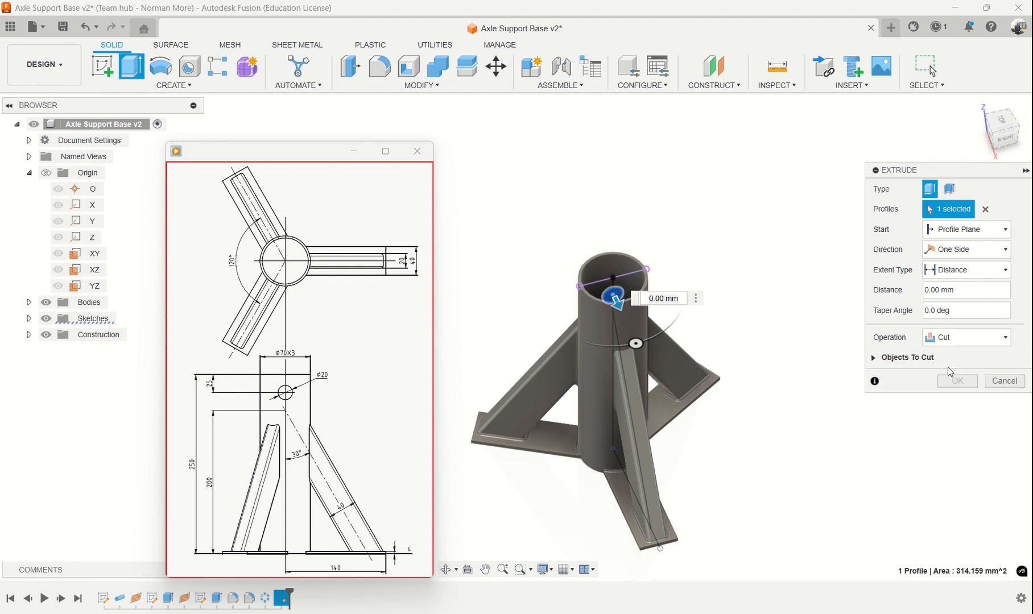
pyautogui.click(967, 250)
pyautogui.click(961, 296)
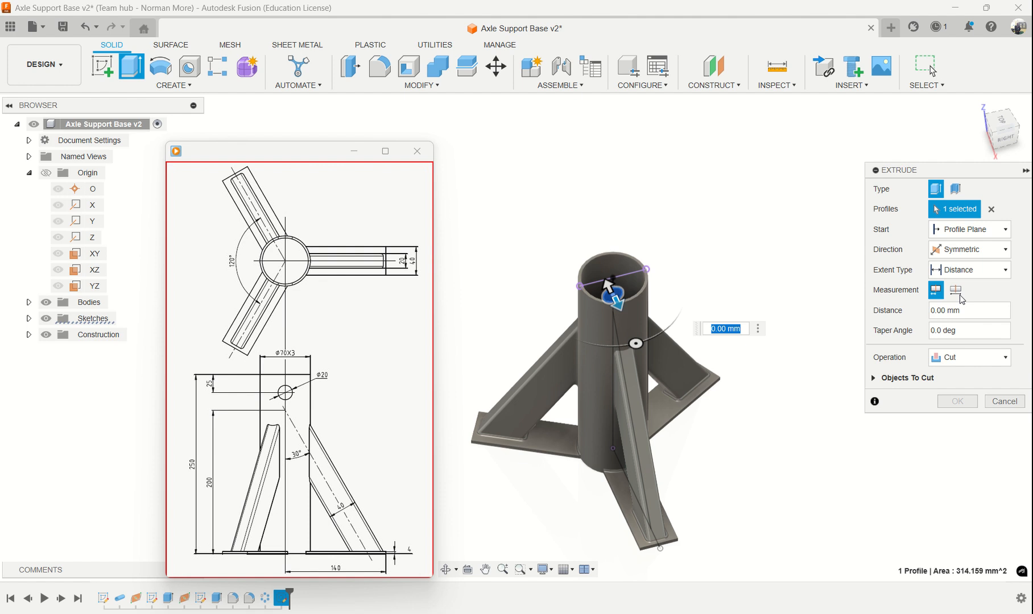
pyautogui.click(977, 271)
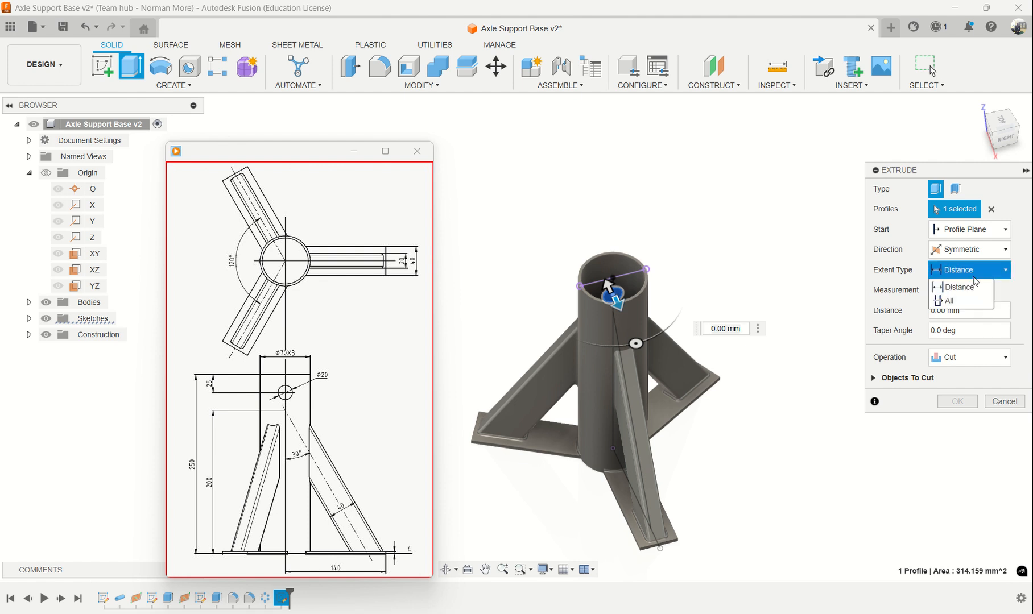
pyautogui.click(964, 301)
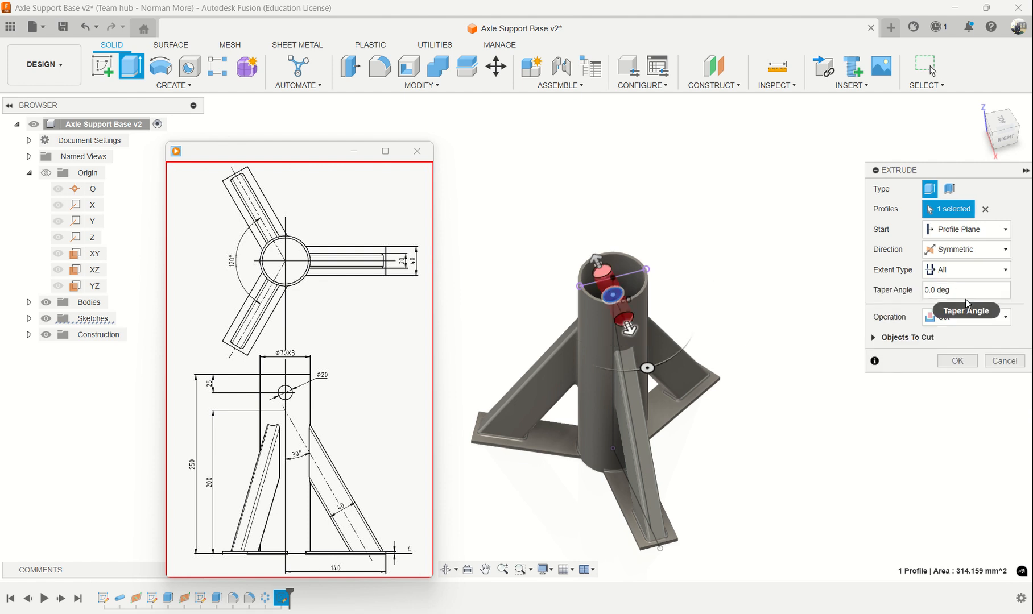
pyautogui.click(958, 361)
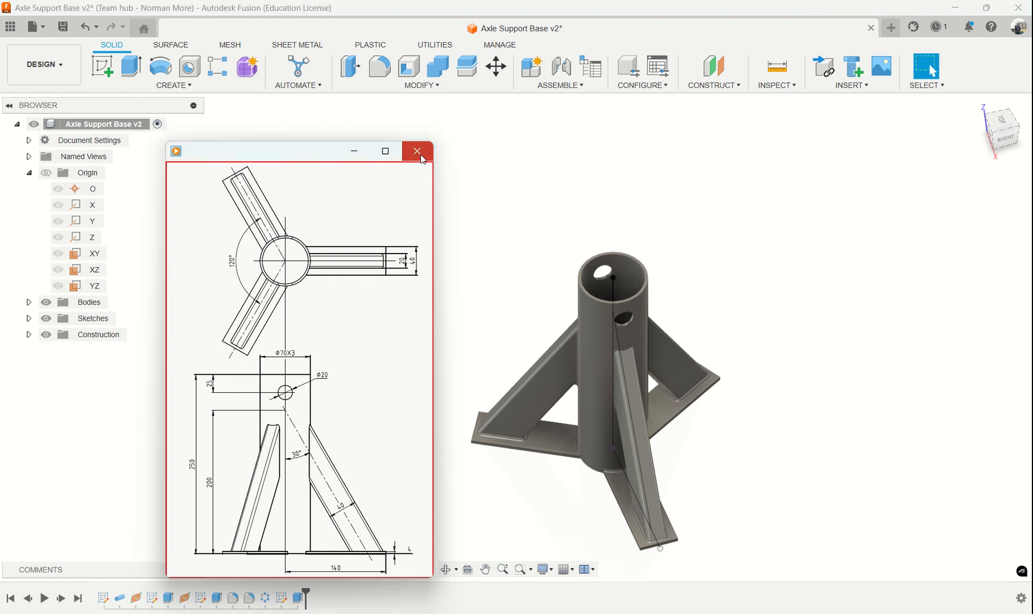
# Step: Close the axle support base reference drawing and the Axle Support Base document
pyautogui.click(417, 151)
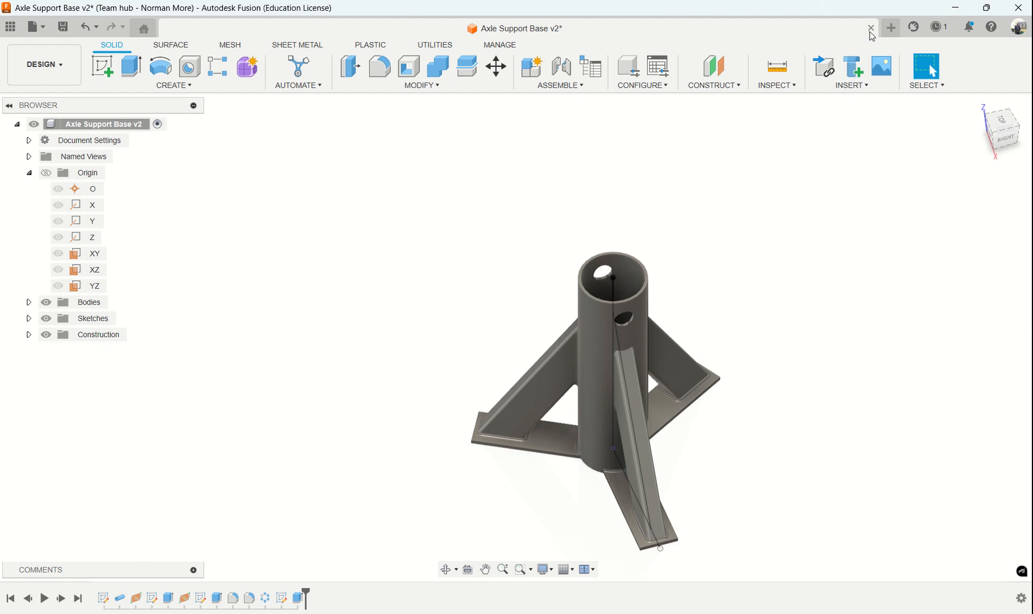
pyautogui.click(871, 28)
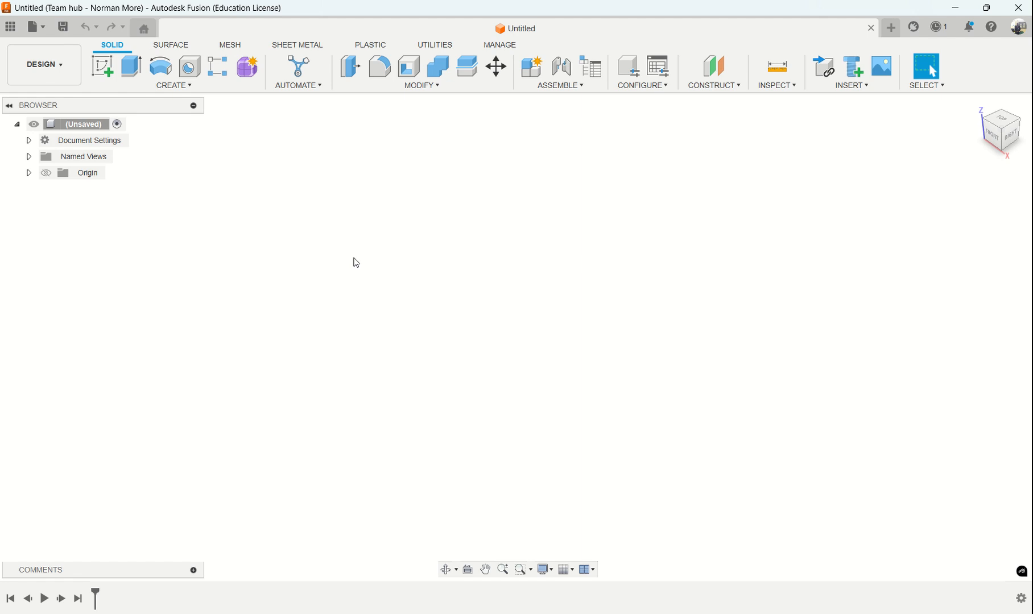
# Step: Open the expandable pipe picture from the Documents folder in File Explorer, and return to Fusion with it on display
pyautogui.moveTo(460, 613)
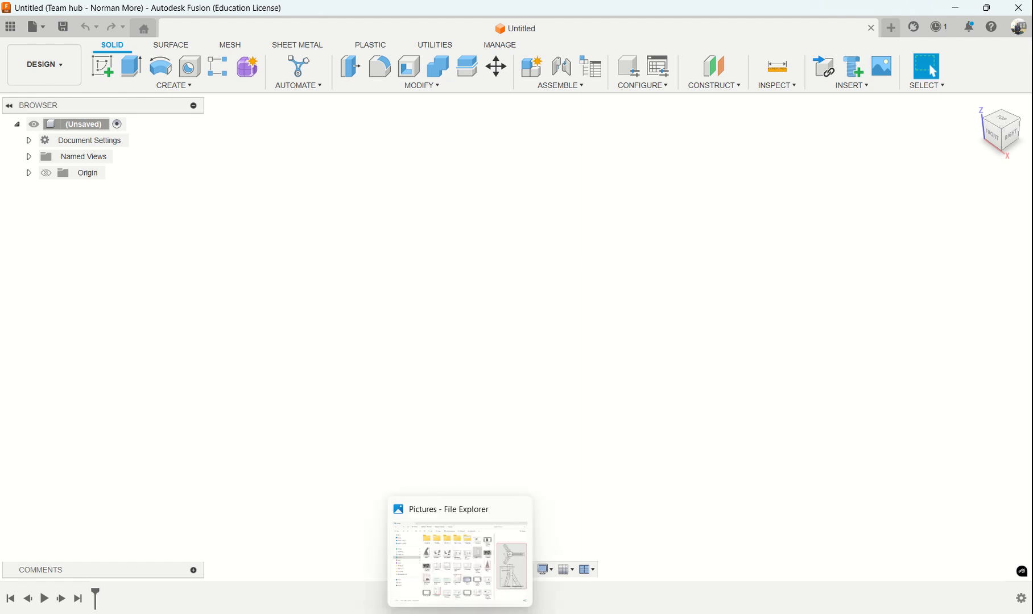
pyautogui.click(460, 613)
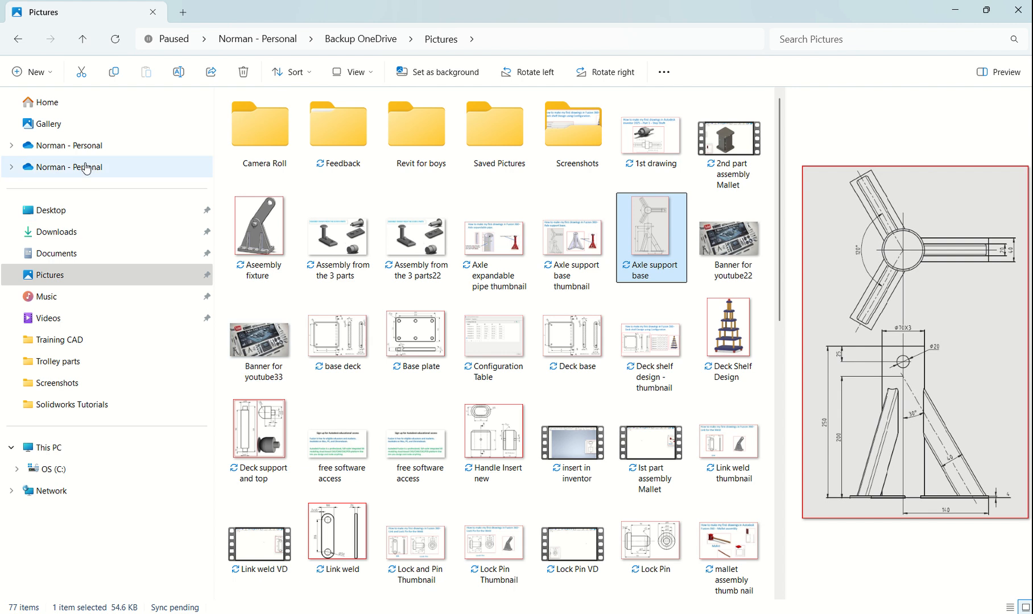
pyautogui.click(71, 258)
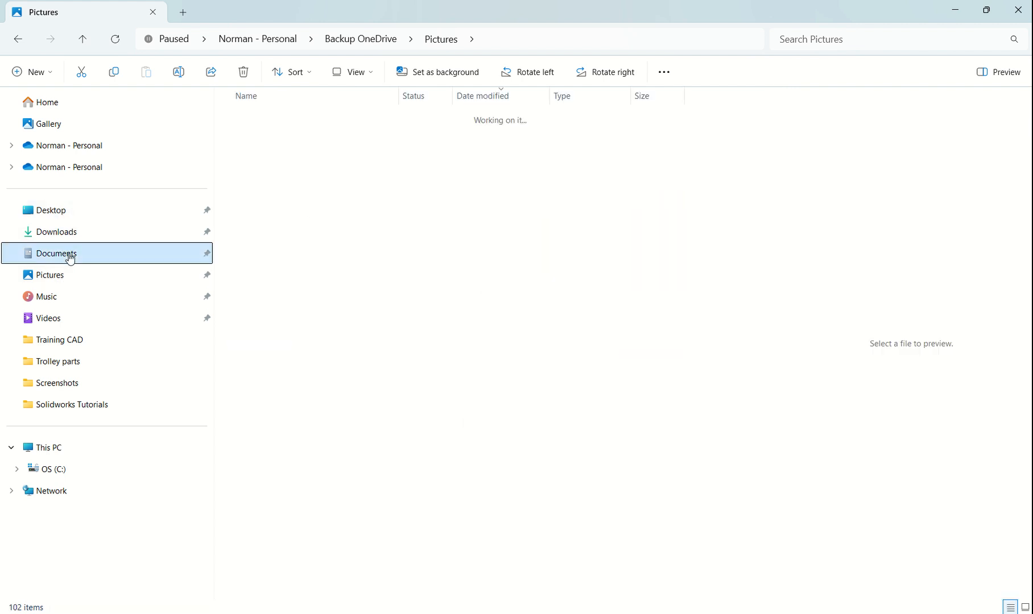
pyautogui.click(292, 118)
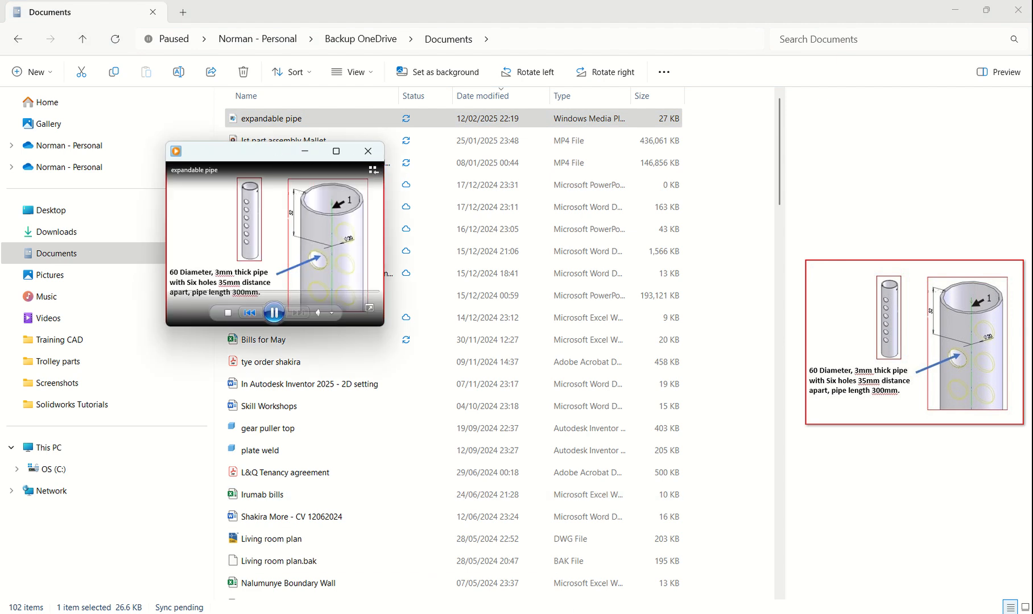
pyautogui.hotkey('alt', 'Tab')
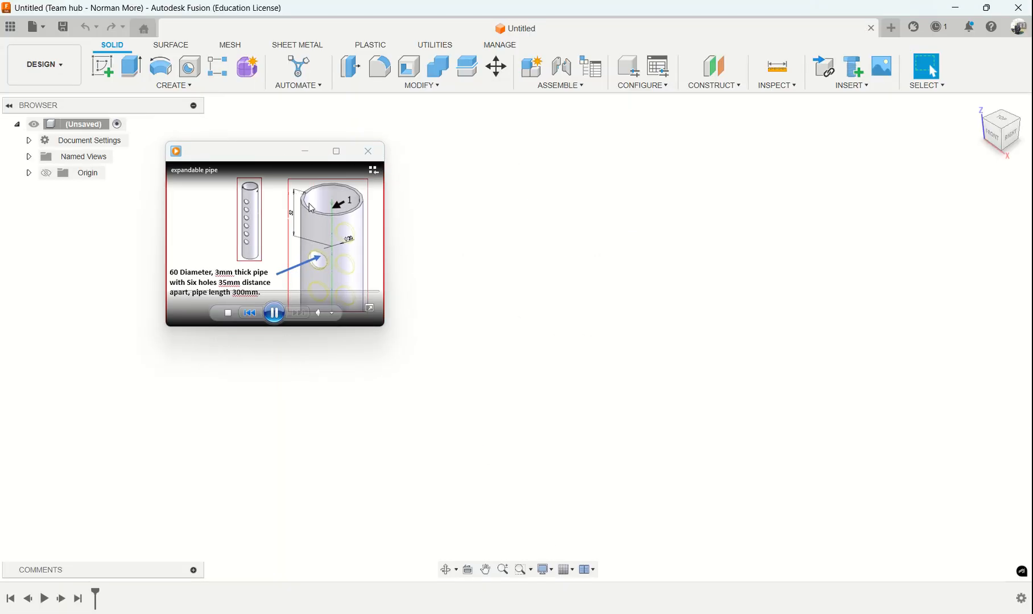
# Step: Reposition and enlarge the picture viewer, showing the expandable pipe picture again beside the empty modelling area
pyautogui.moveTo(281, 158); pyautogui.dragTo(213, 264)
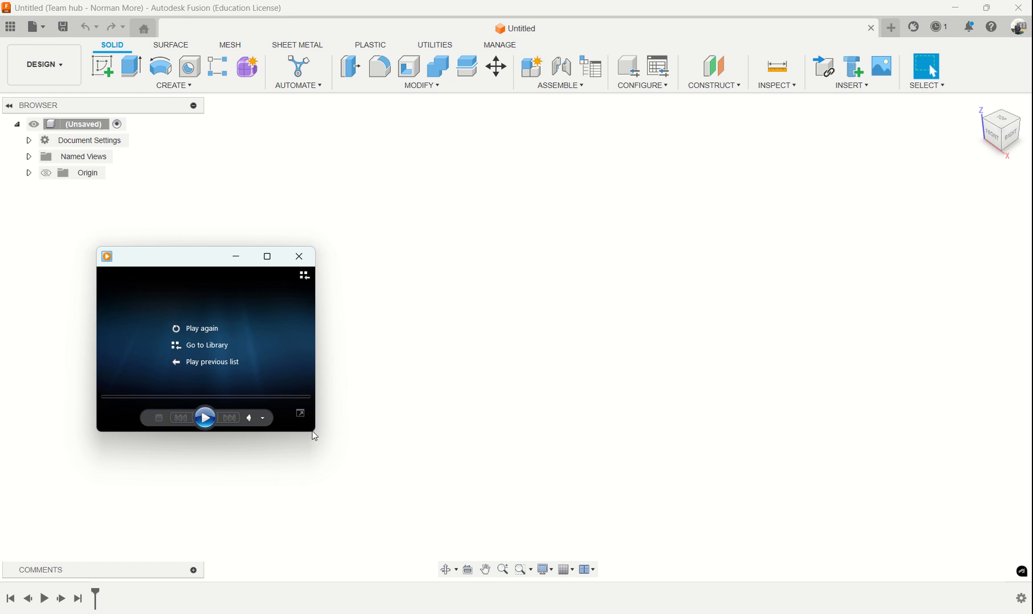
pyautogui.moveTo(314, 434); pyautogui.dragTo(329, 513)
pyautogui.click(213, 499)
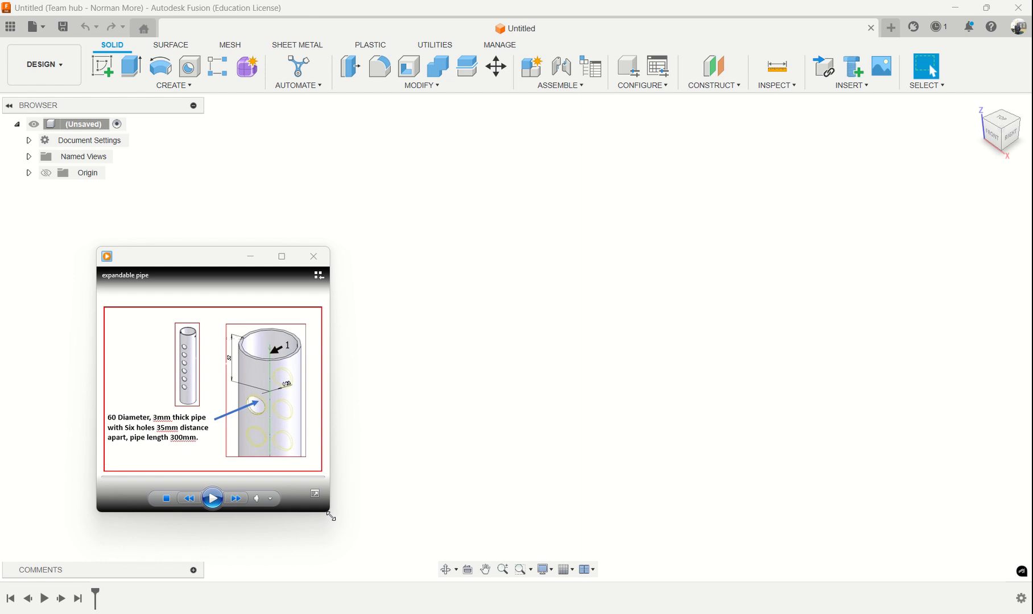
pyautogui.moveTo(329, 514); pyautogui.dragTo(361, 580)
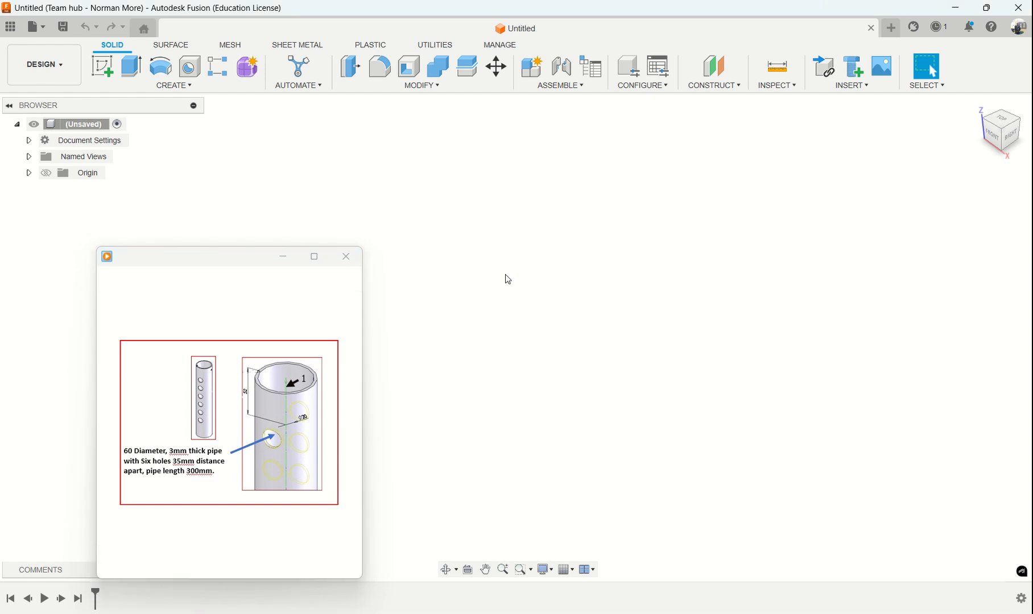
# Step: Start saving the new design and name it Expandable pipe
pyautogui.click(62, 28)
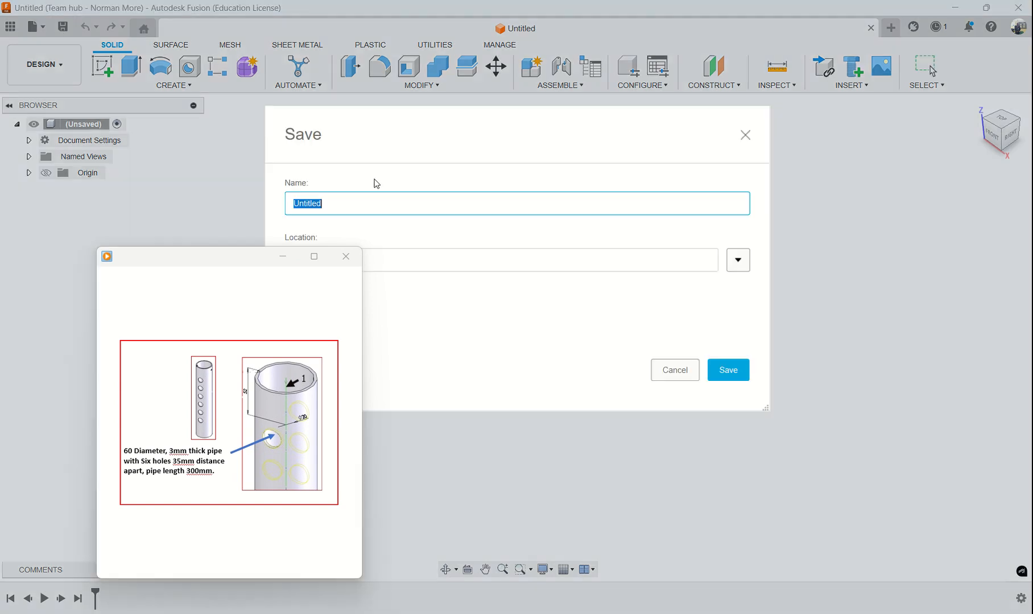
pyautogui.moveTo(481, 113); pyautogui.dragTo(610, 117)
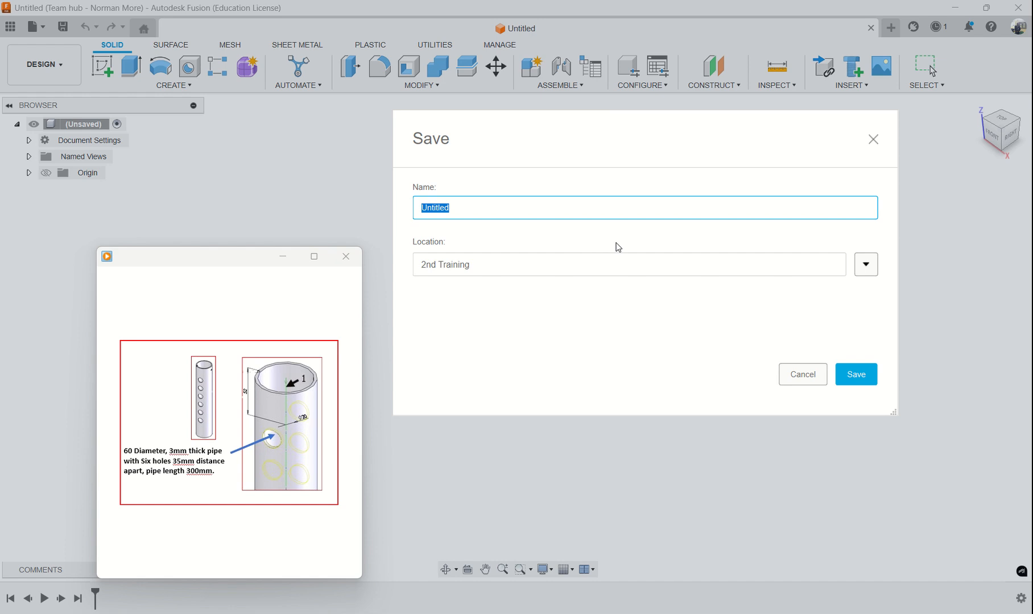
pyautogui.write('Expandable pipe')
# Step: Create a folder named Axle support in the 2nd Training project for the save location
pyautogui.click(865, 265)
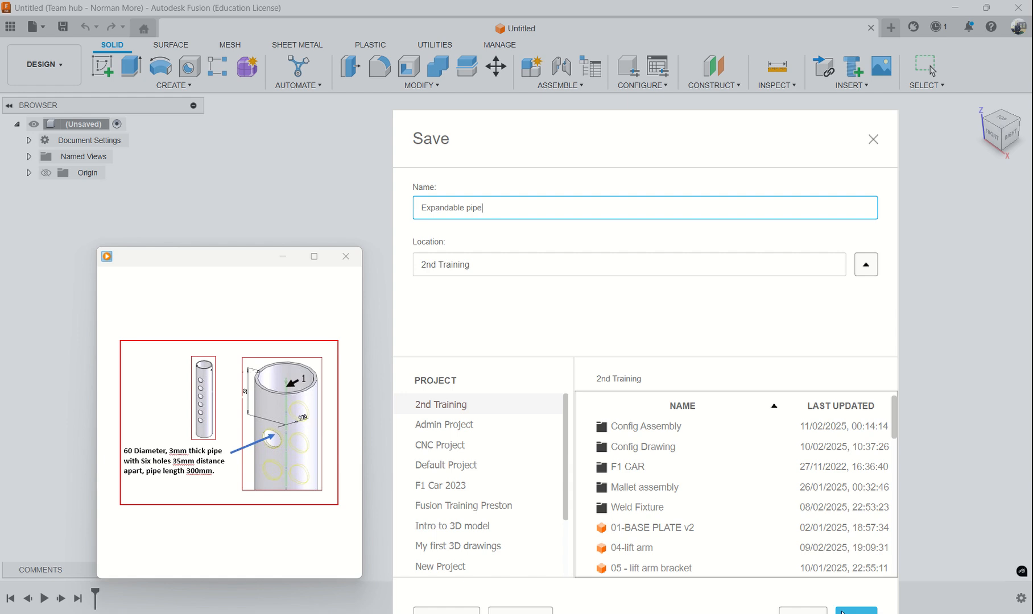
pyautogui.moveTo(749, 149); pyautogui.dragTo(756, 69)
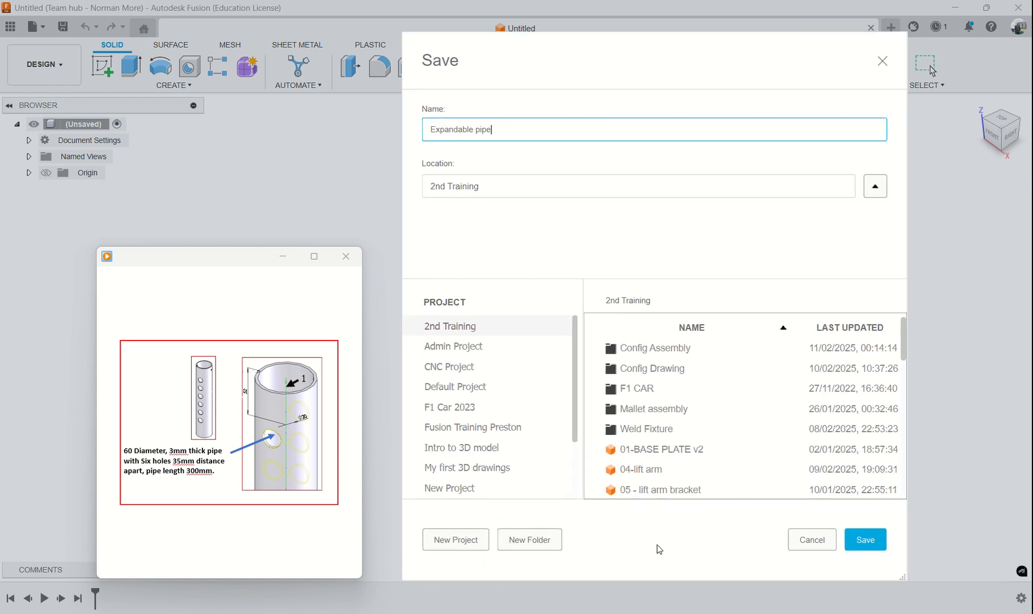
pyautogui.click(536, 549)
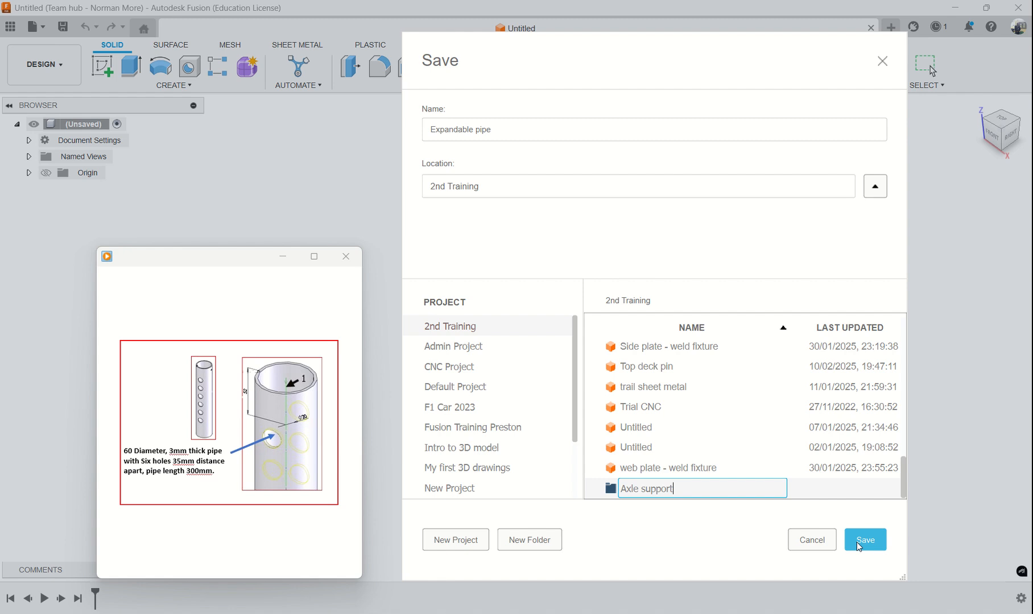
pyautogui.press('Return')
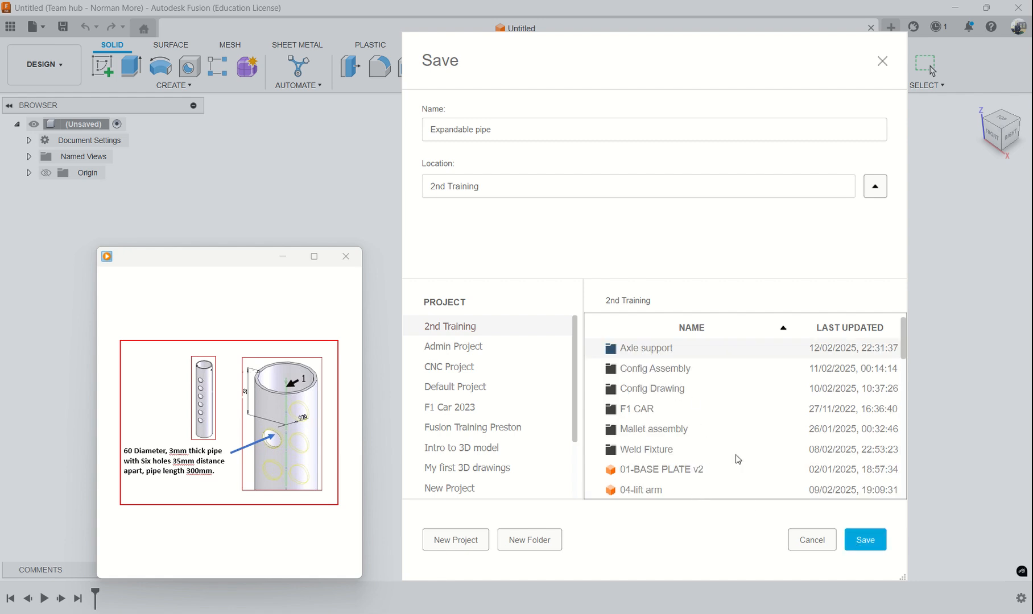
# Step: Save the Expandable pipe design in the 2nd Training project and start a sketch on the YZ plane
pyautogui.click(875, 541)
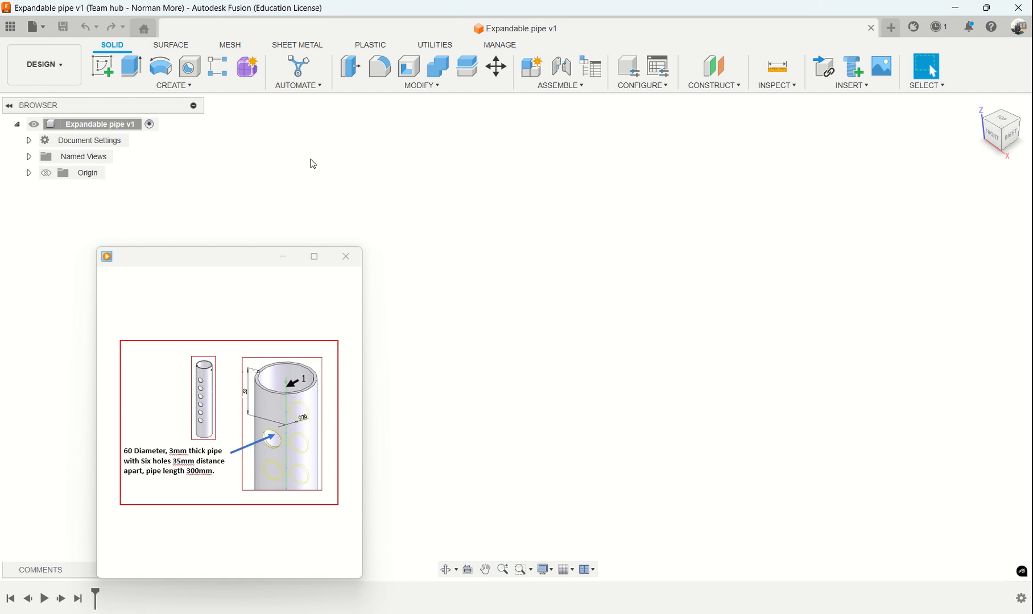
pyautogui.click(98, 77)
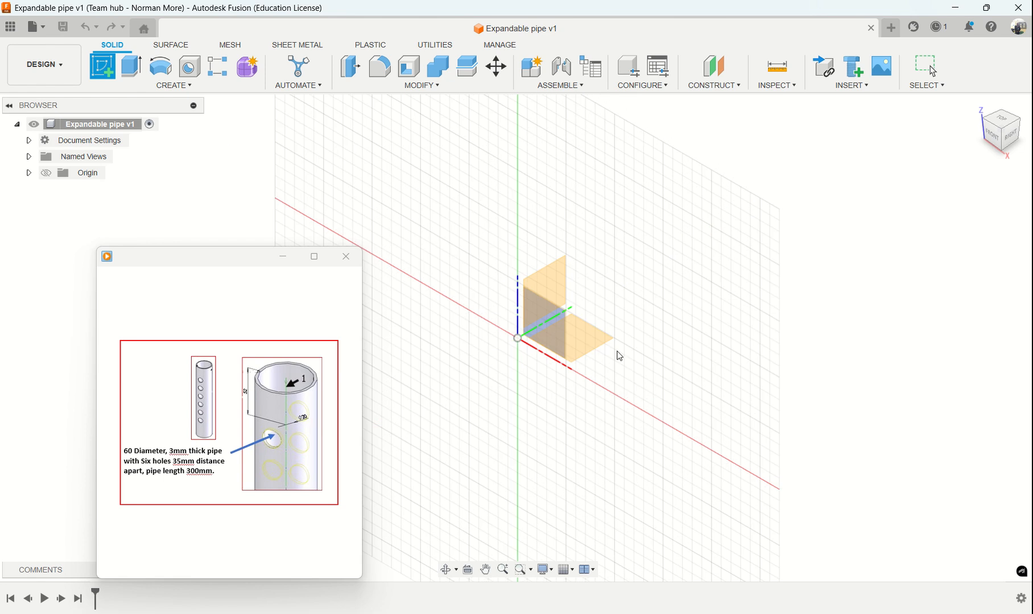
pyautogui.click(542, 290)
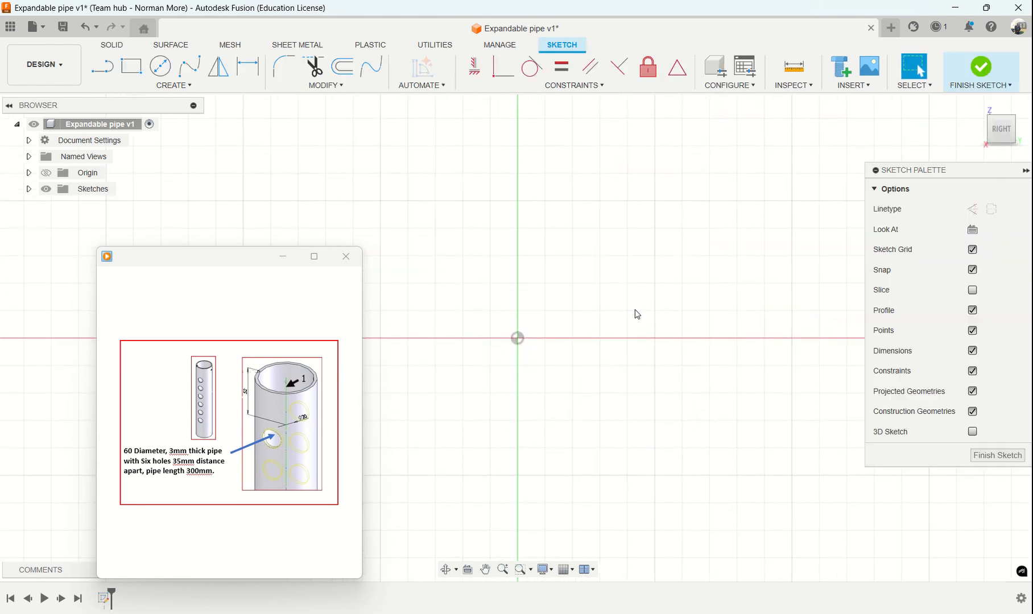
# Step: Draw a 300 mm vertical line upward from the sketch origin
pyautogui.moveTo(635, 315)
pyautogui.mouseDown(button='middle')
pyautogui.moveTo(637, 502)
pyautogui.moveTo(637, 476)
pyautogui.mouseUp(button='middle')
pyautogui.click(103, 66)
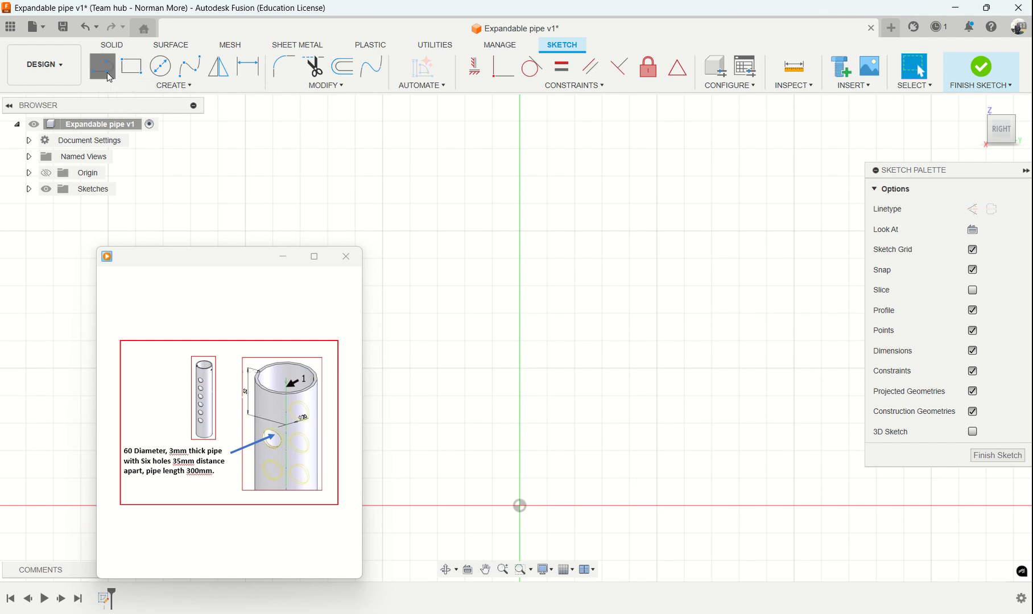
pyautogui.click(519, 505)
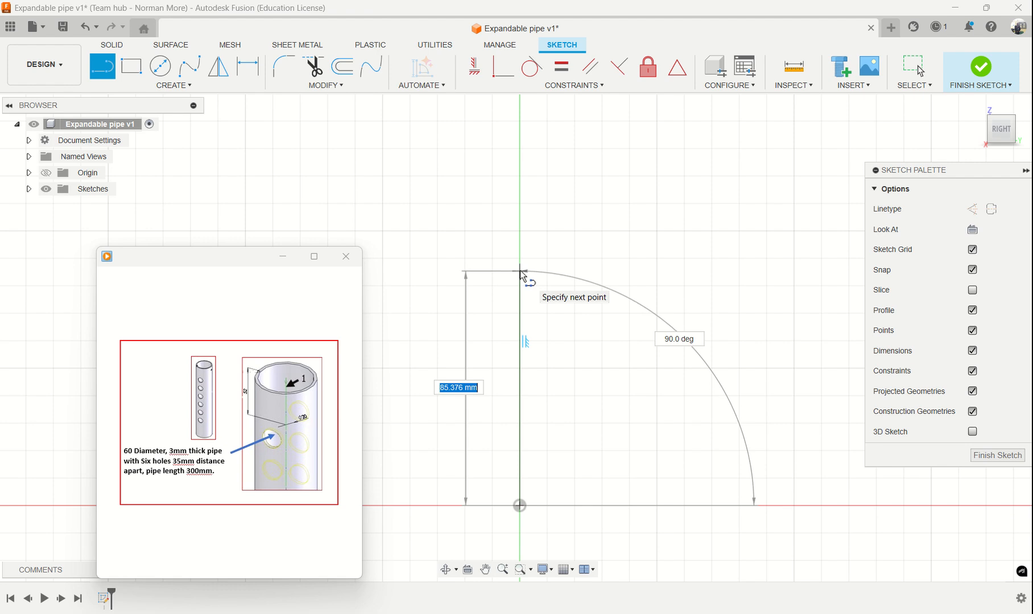
pyautogui.write('300')
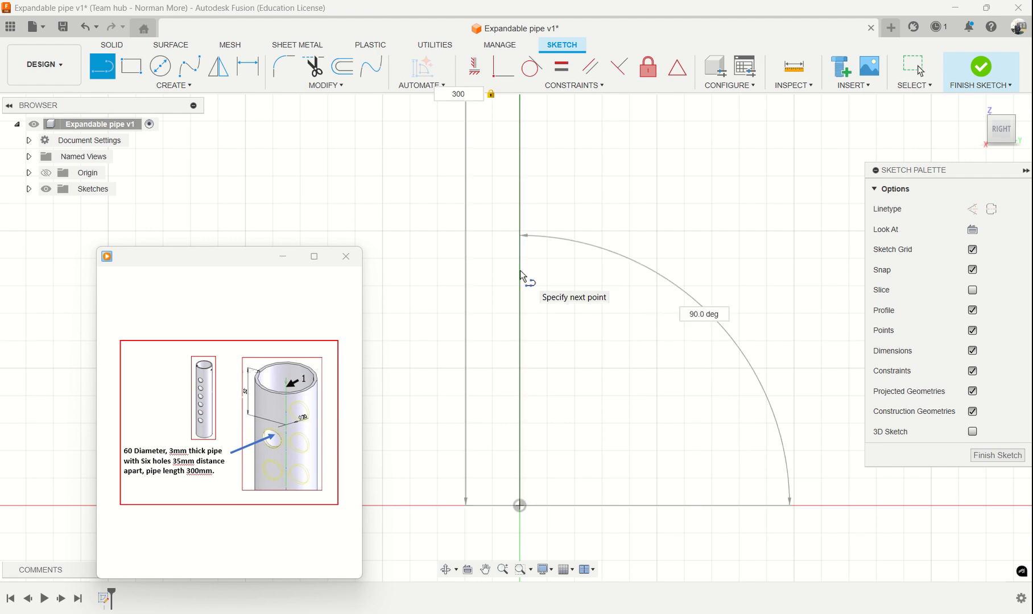
pyautogui.press('Return')
pyautogui.press('Escape')
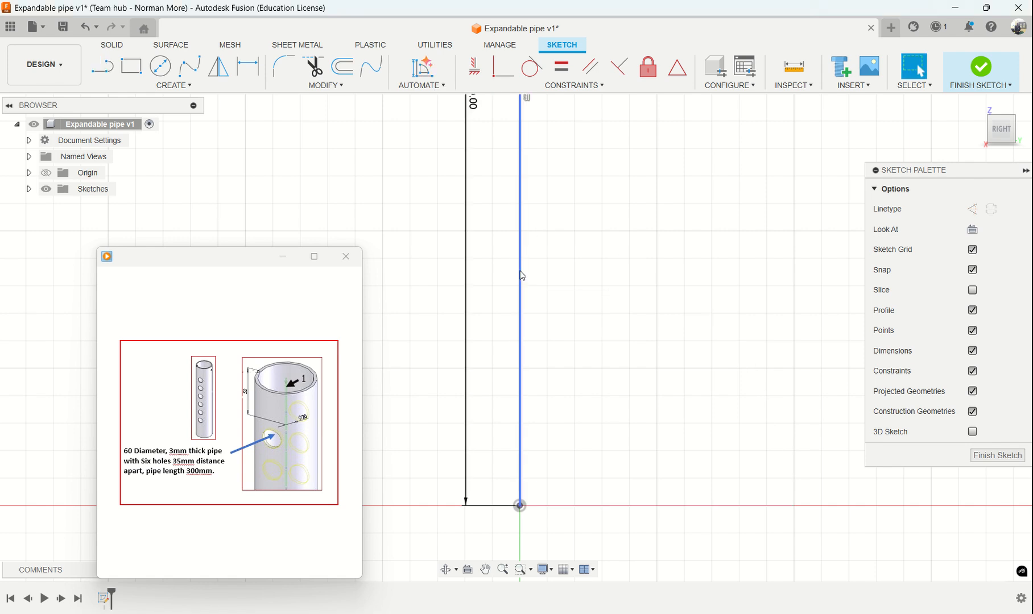
# Step: Create a hollow circular pipe along the vertical line as a new body, with section size 60 mm and section thickness 3 mm
pyautogui.scroll(-3, 521, 273)
pyautogui.scroll(-7, 521, 271)
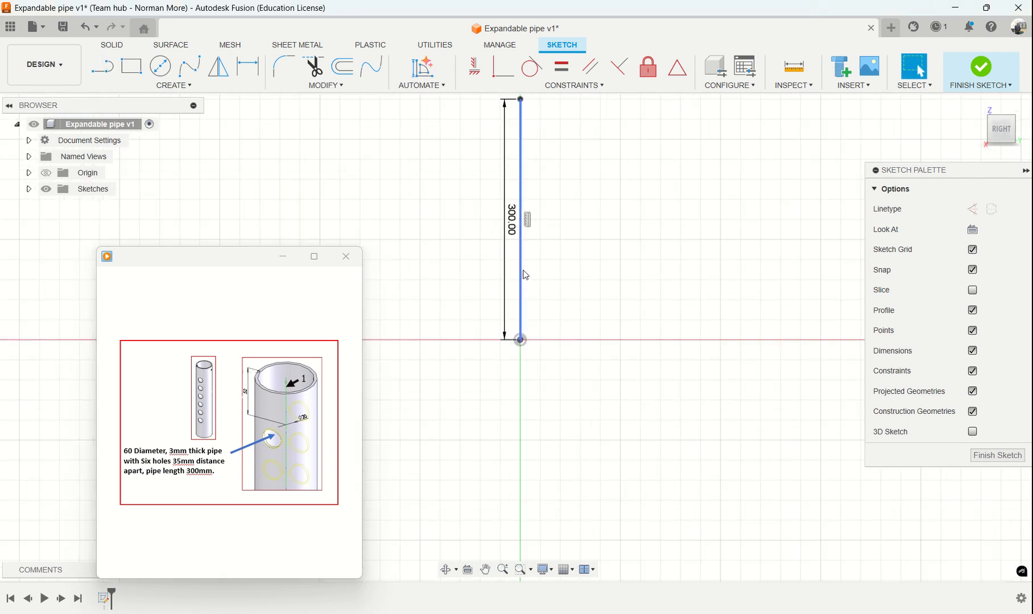
pyautogui.scroll(-1, 546, 258)
pyautogui.moveTo(557, 246); pyautogui.dragTo(555, 344, button='middle')
pyautogui.scroll(3, 556, 340)
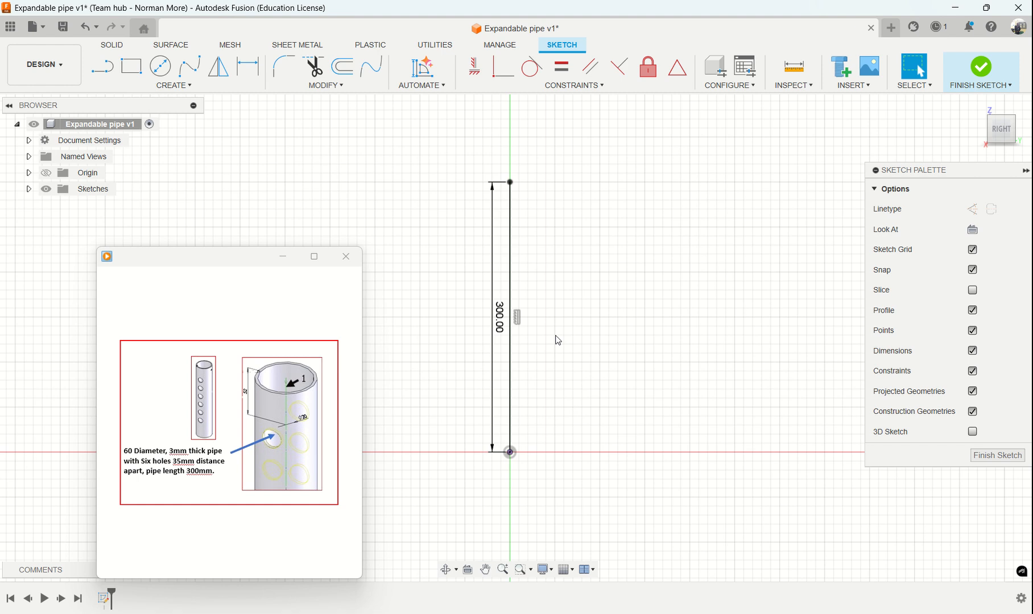
pyautogui.click(112, 45)
pyautogui.click(164, 86)
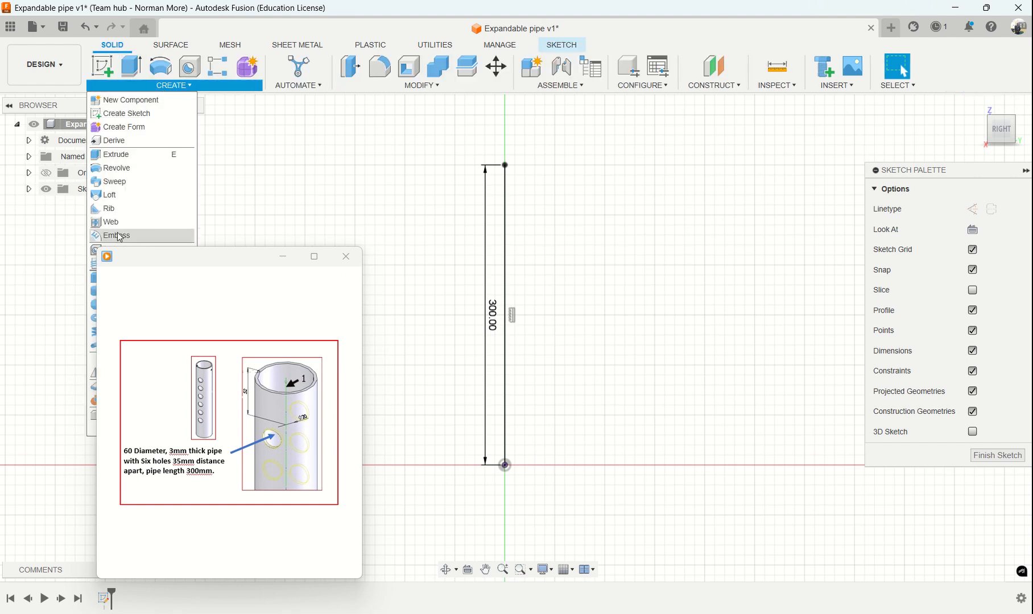
pyautogui.moveTo(174, 266); pyautogui.dragTo(271, 257)
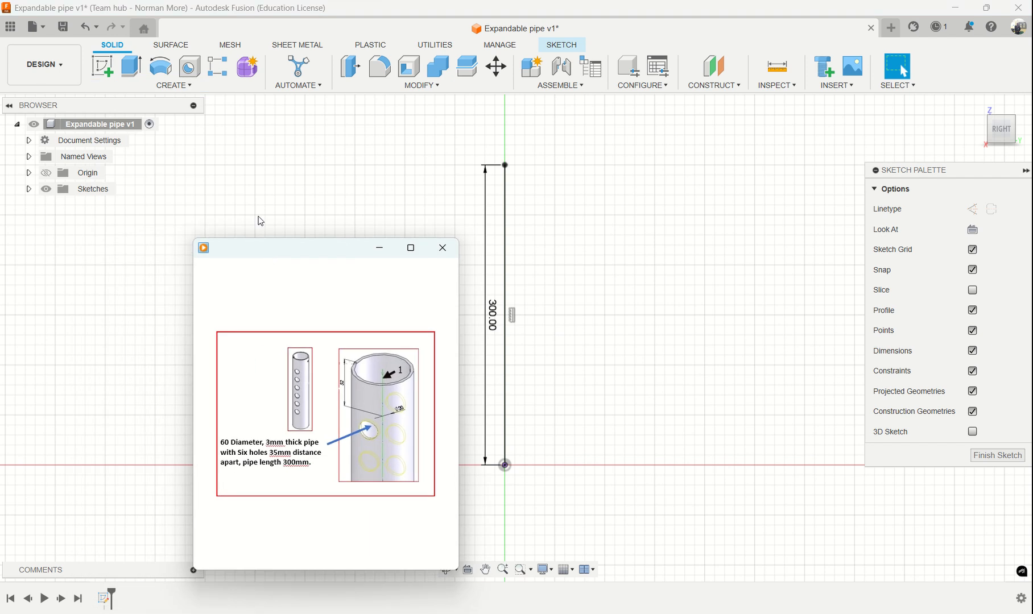
pyautogui.click(174, 87)
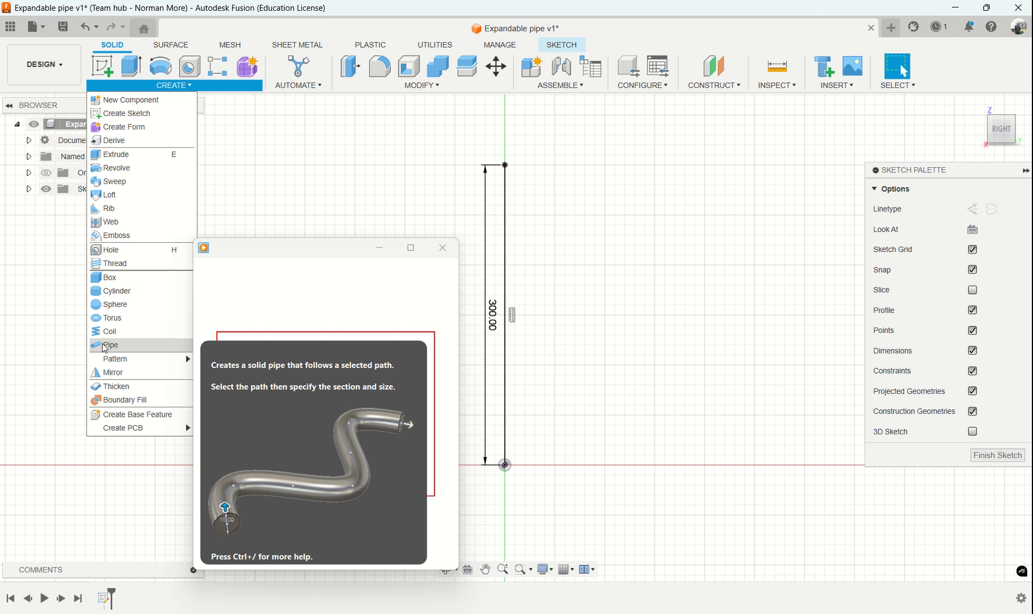
pyautogui.click(105, 346)
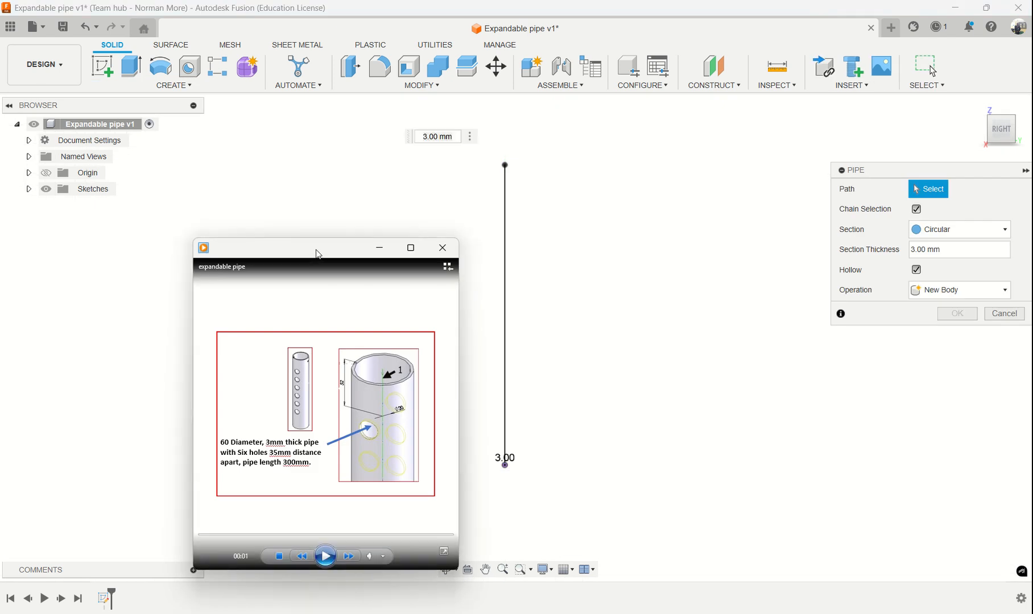
pyautogui.moveTo(316, 255); pyautogui.dragTo(192, 275)
pyautogui.click(505, 292)
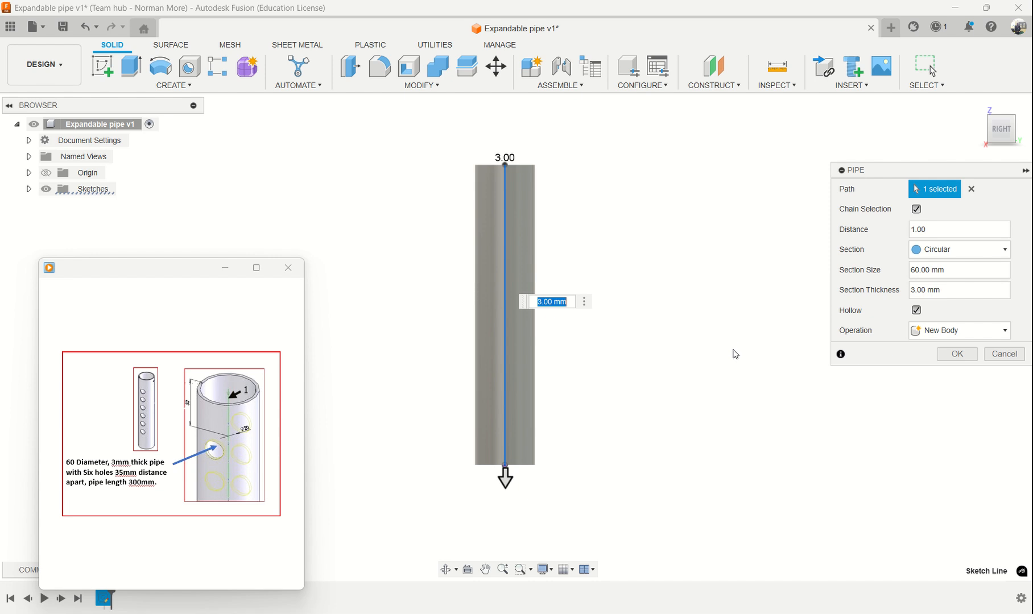
pyautogui.moveTo(115, 481)
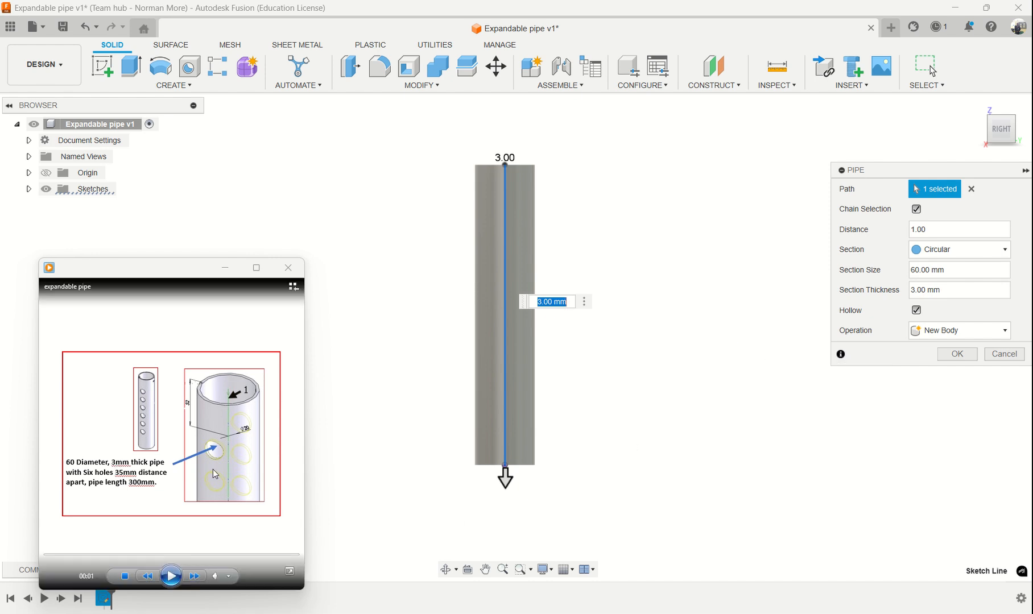
pyautogui.click(957, 354)
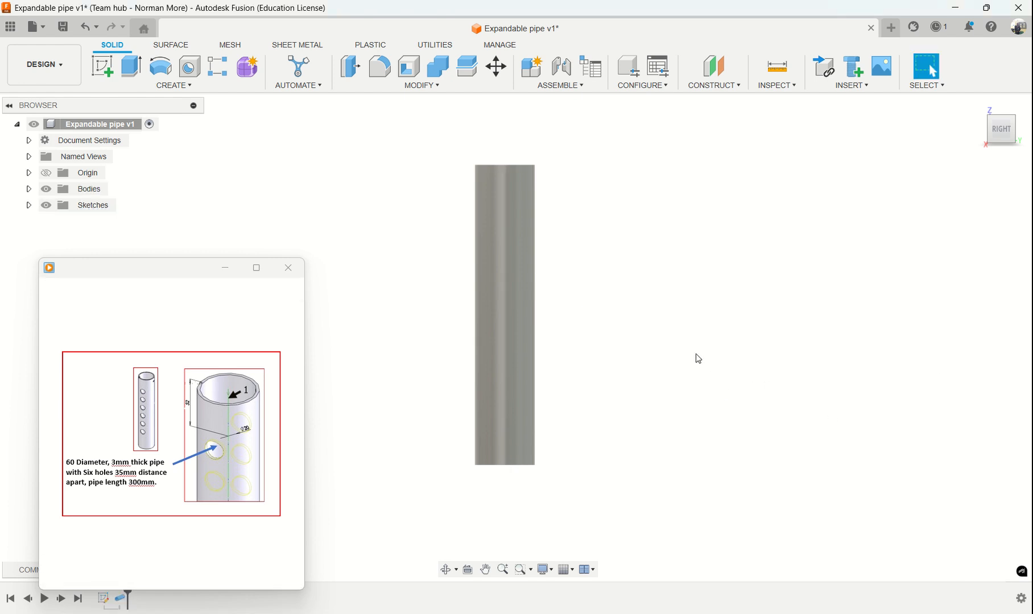
# Step: Move the reference picture clear of the origin planes and start a new sketch on the YZ plane
pyautogui.keyDown('shift'); pyautogui.moveTo(687, 341); pyautogui.dragTo(701, 369, button='middle'); pyautogui.keyUp('shift')
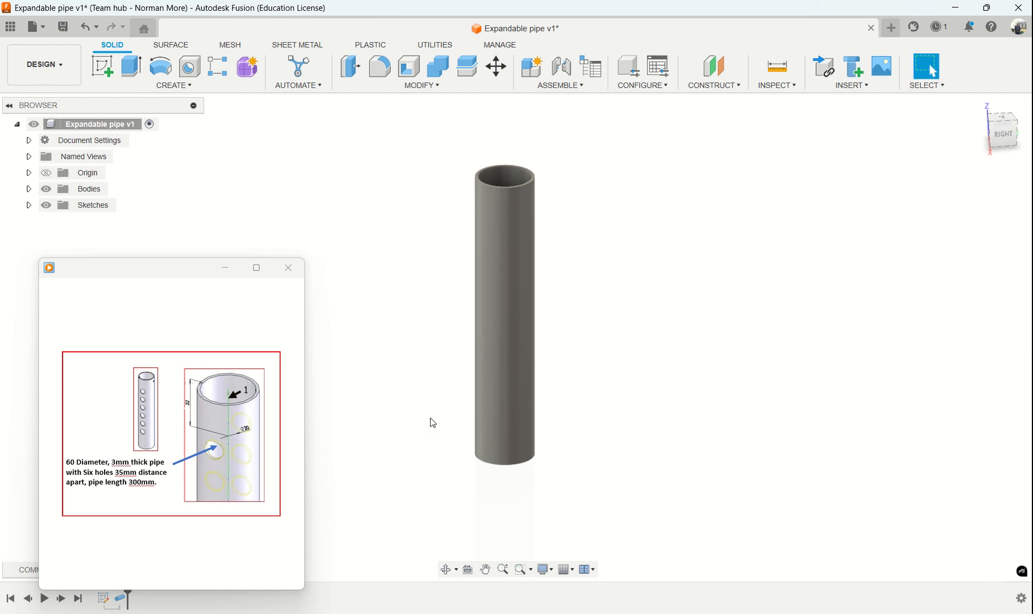
pyautogui.click(28, 173)
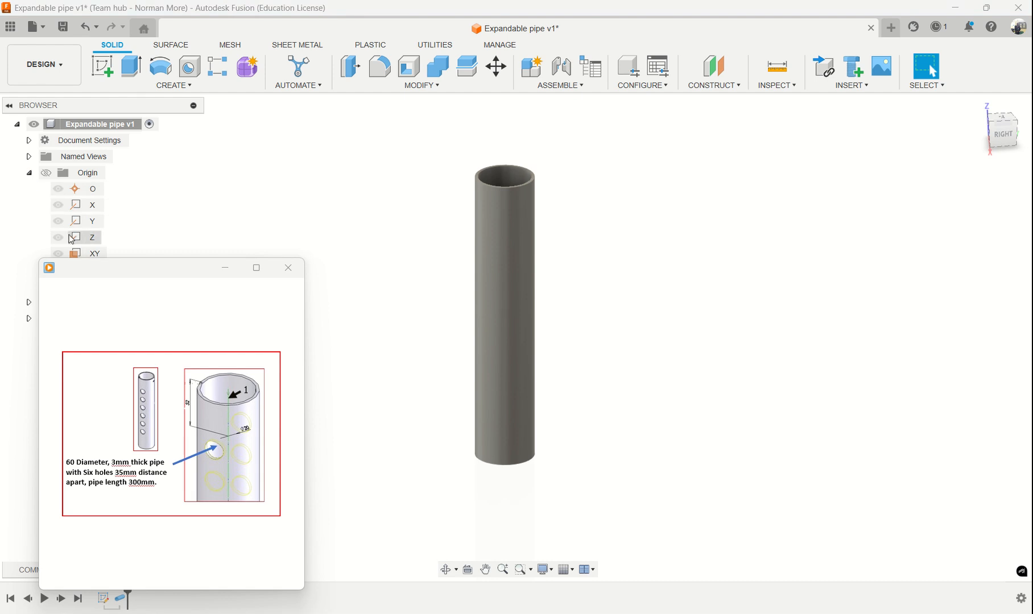
pyautogui.moveTo(155, 270)
pyautogui.mouseDown()
pyautogui.moveTo(169, 341)
pyautogui.moveTo(279, 378)
pyautogui.moveTo(832, 235)
pyautogui.moveTo(821, 182)
pyautogui.mouseUp()
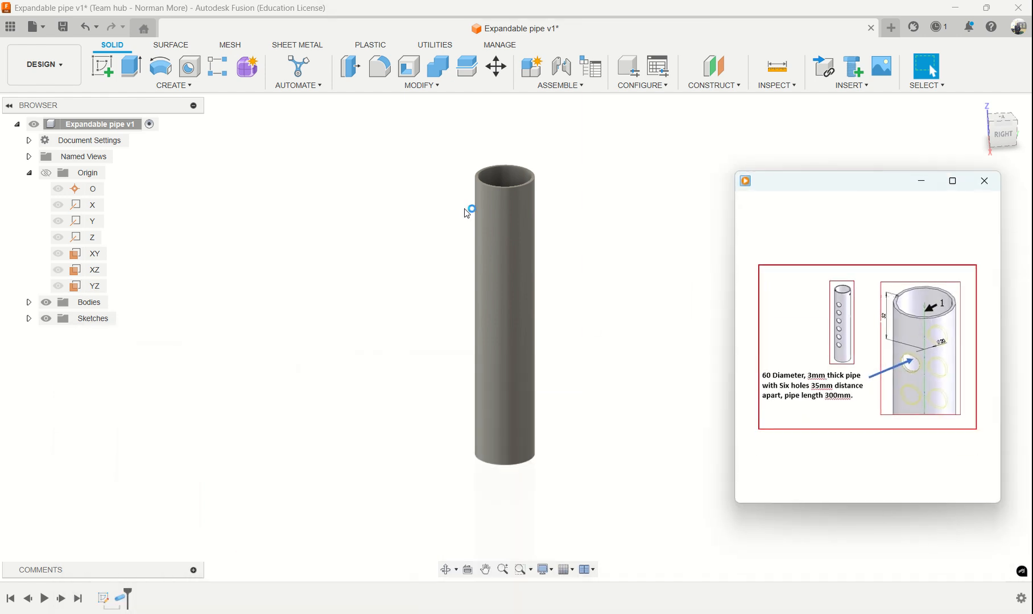
pyautogui.click(92, 286)
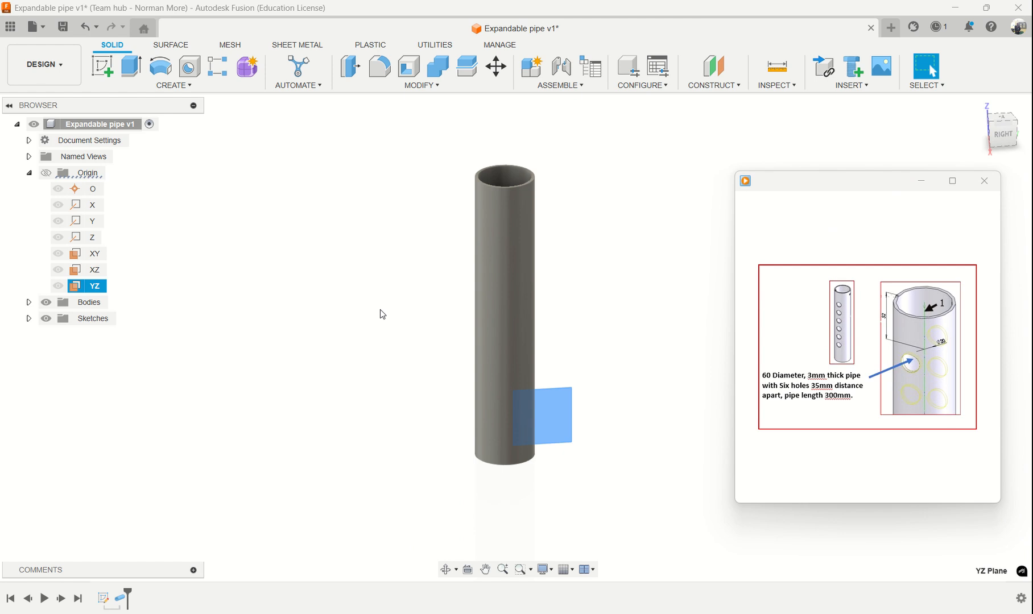
pyautogui.click(103, 66)
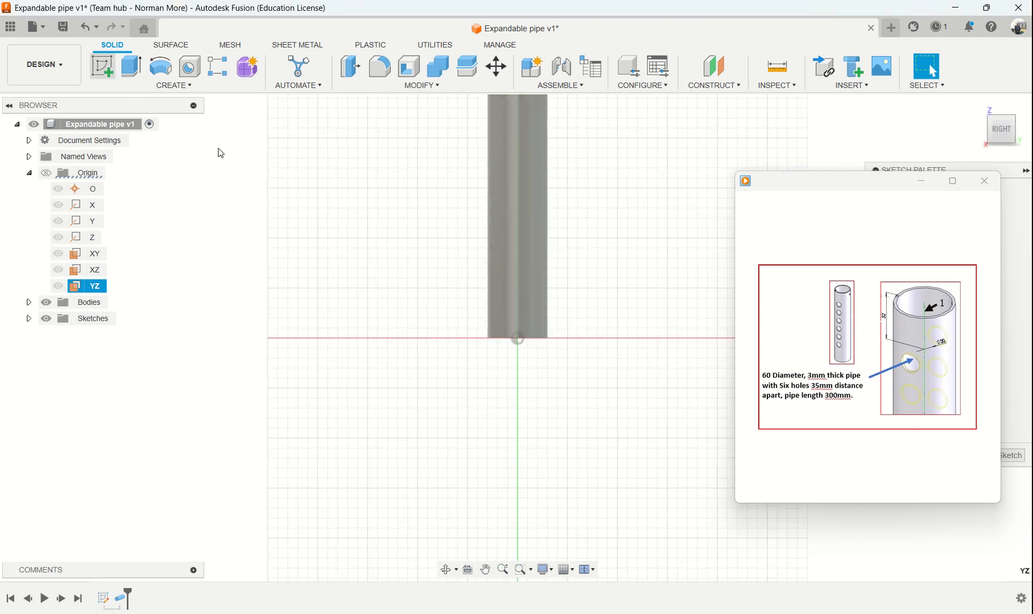
pyautogui.moveTo(593, 193); pyautogui.dragTo(565, 398, button='middle')
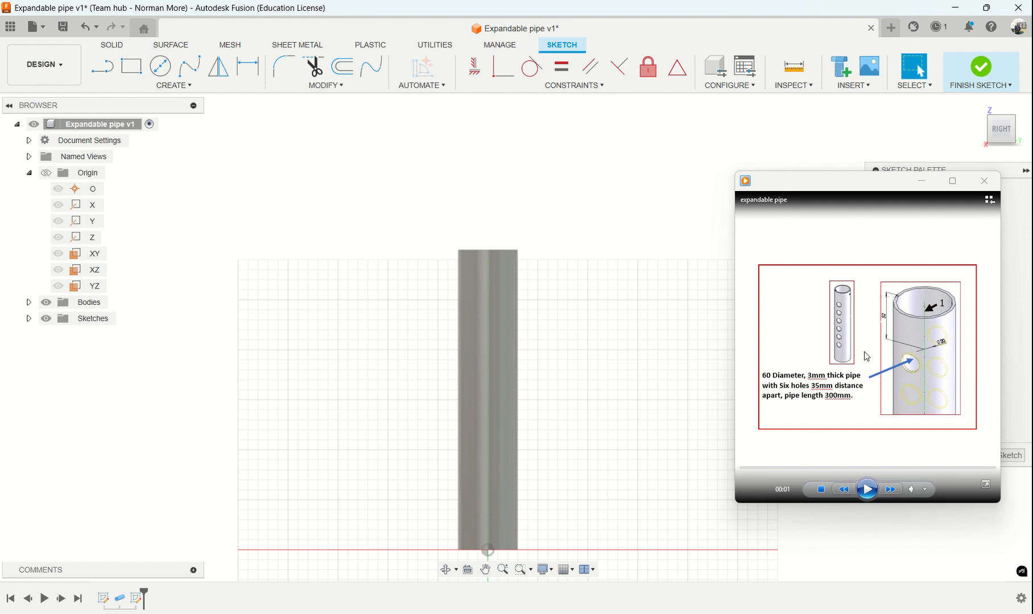
# Step: Sketch a 20 mm diameter circle on the pipe's centreline, about 40 mm below its upper end
pyautogui.click(160, 66)
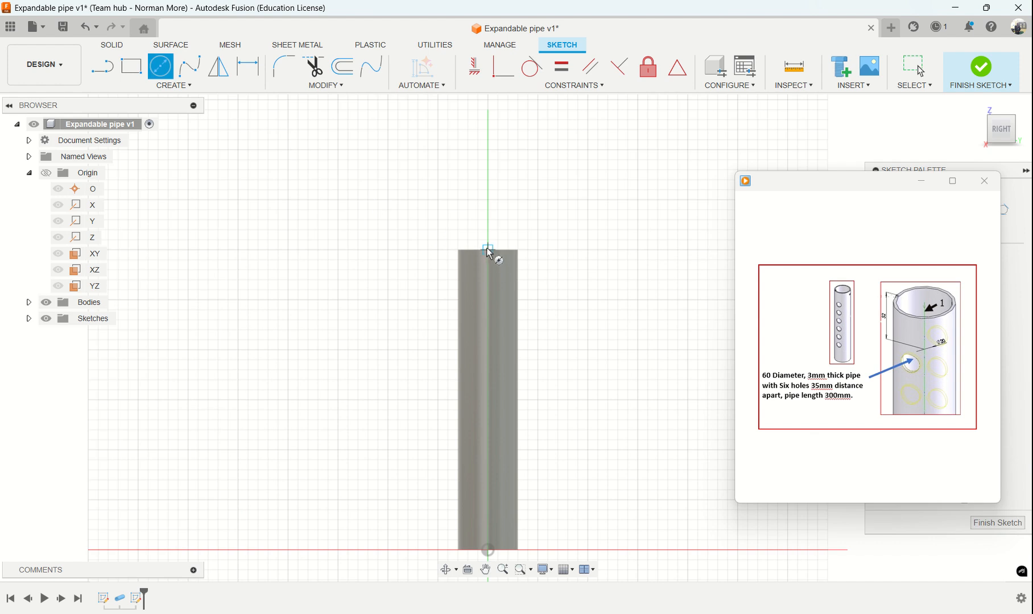
pyautogui.click(488, 290)
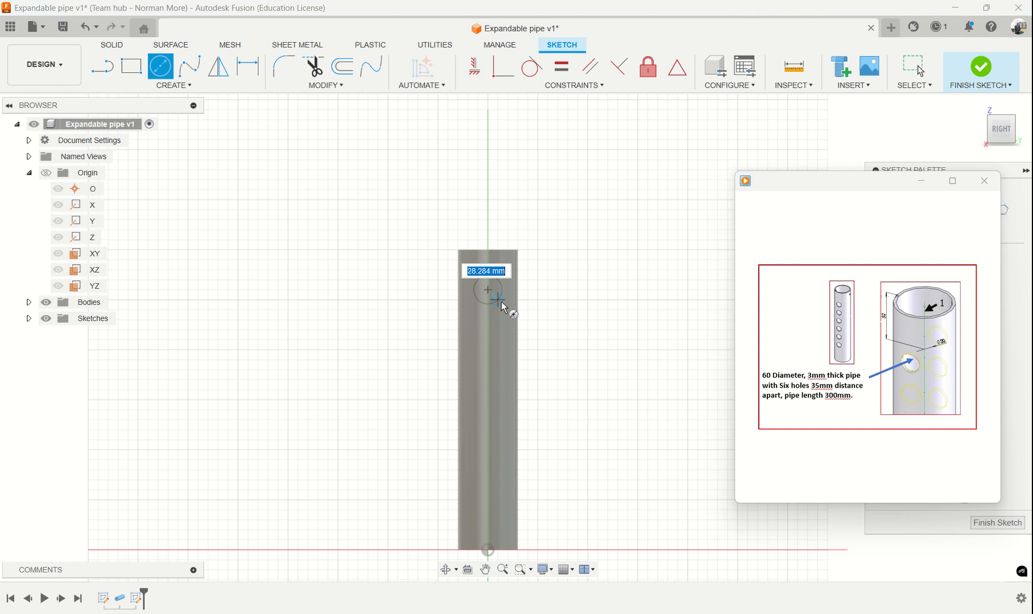
pyautogui.write('20')
pyautogui.press('Return')
pyautogui.press('Escape')
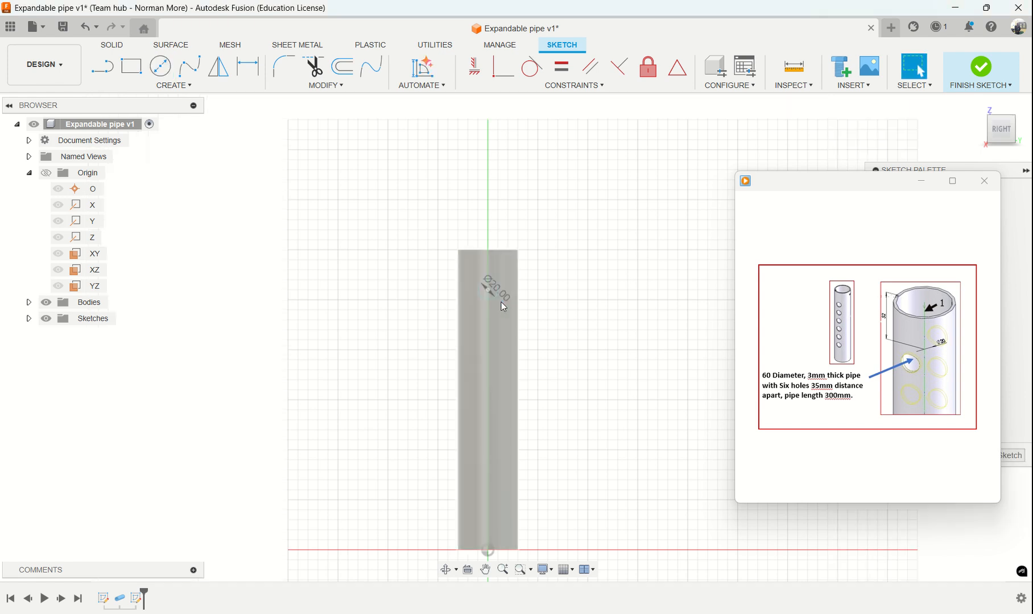
# Step: Dimension the circle's centre 52 mm from the pipe's upper edge
pyautogui.click(248, 66)
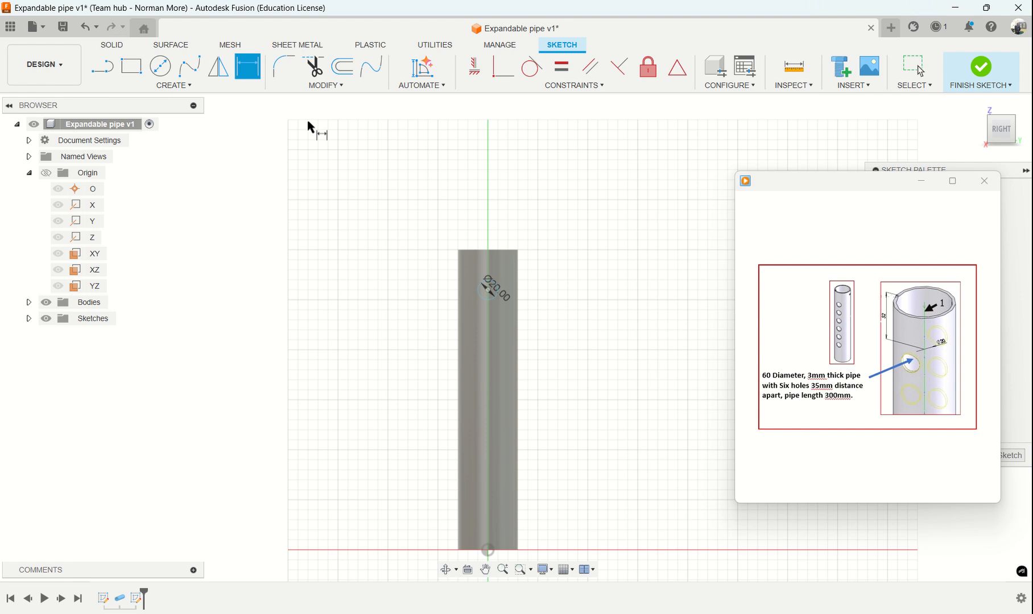
pyautogui.click(475, 248)
pyautogui.click(480, 293)
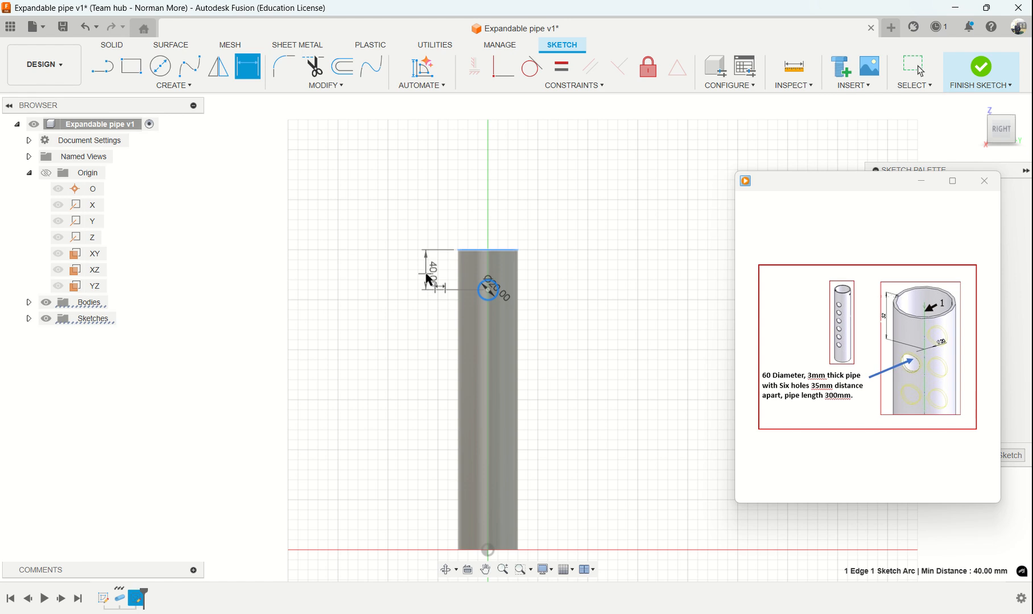
pyautogui.click(428, 279)
pyautogui.write('52')
pyautogui.press('Return')
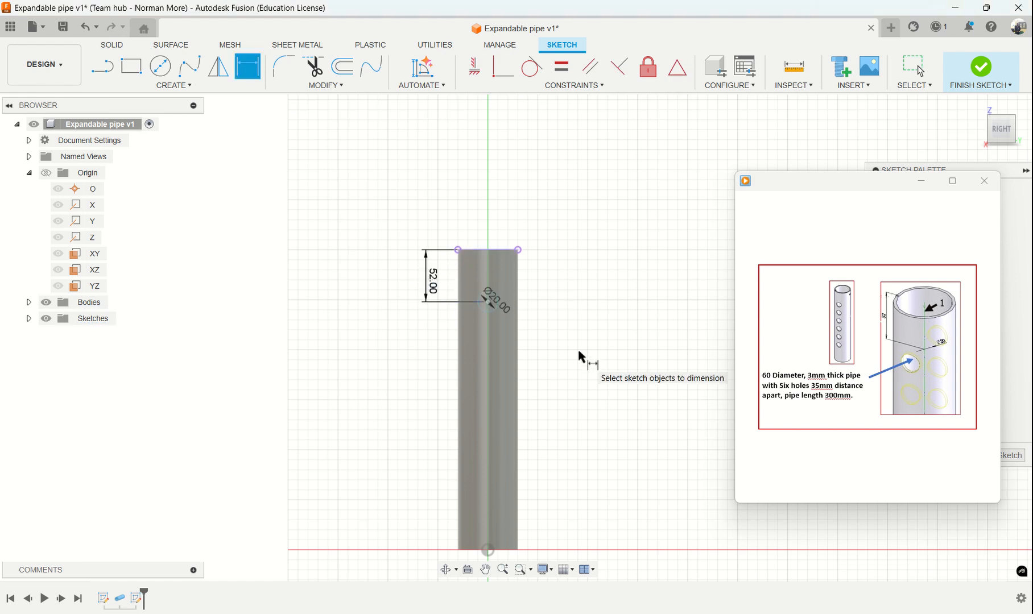
pyautogui.press('Escape')
pyautogui.keyDown('shift'); pyautogui.moveTo(579, 357); pyautogui.dragTo(538, 376, button='middle'); pyautogui.keyUp('shift')
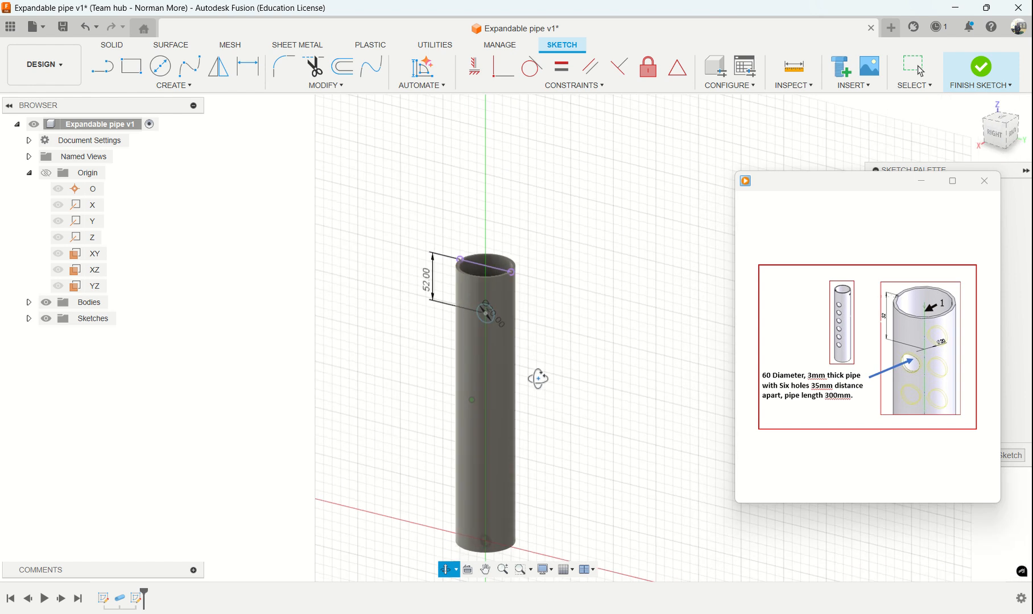
pyautogui.press('d')
pyautogui.scroll(3, 549, 348)
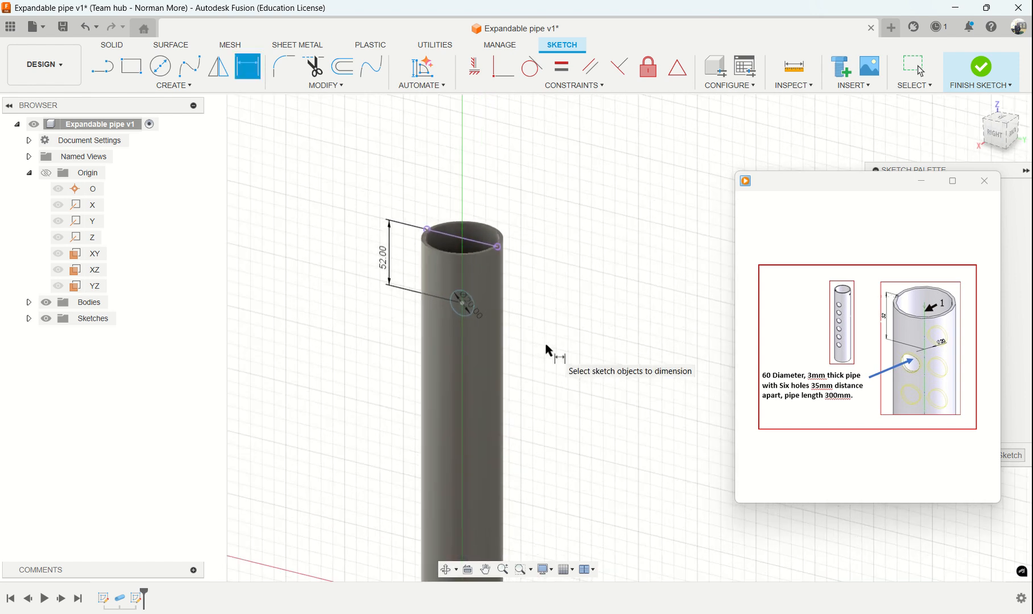
pyautogui.press('Escape')
pyautogui.moveTo(539, 341); pyautogui.dragTo(524, 286, button='middle')
pyautogui.press('d')
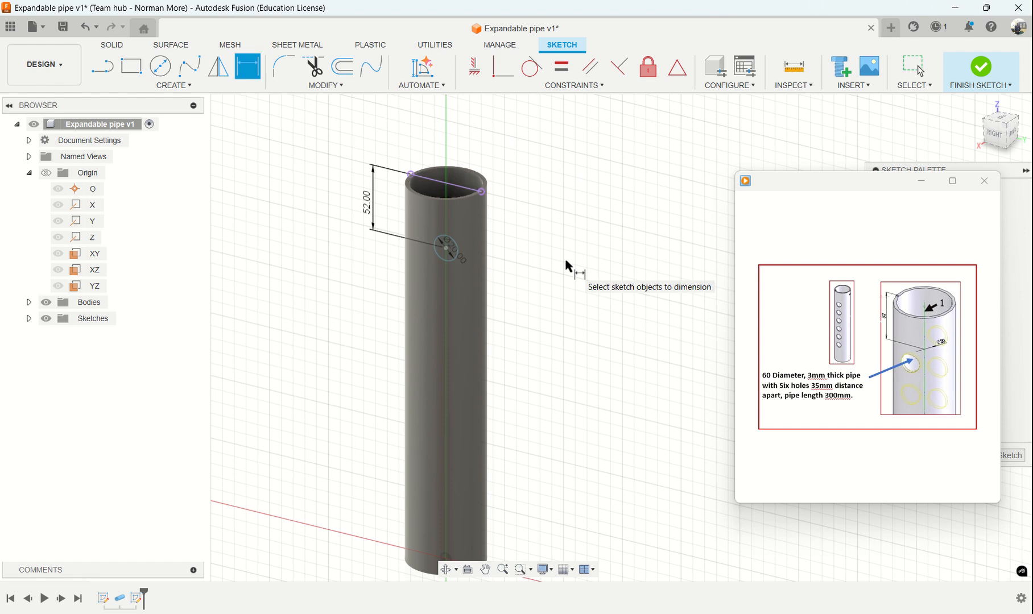
# Step: Extrude the 20 mm circle as a symmetric cut with extent All through both walls of the pipe
pyautogui.press('e')
pyautogui.moveTo(777, 217)
pyautogui.mouseDown()
pyautogui.moveTo(438, 306)
pyautogui.moveTo(125, 302)
pyautogui.moveTo(126, 319)
pyautogui.mouseUp()
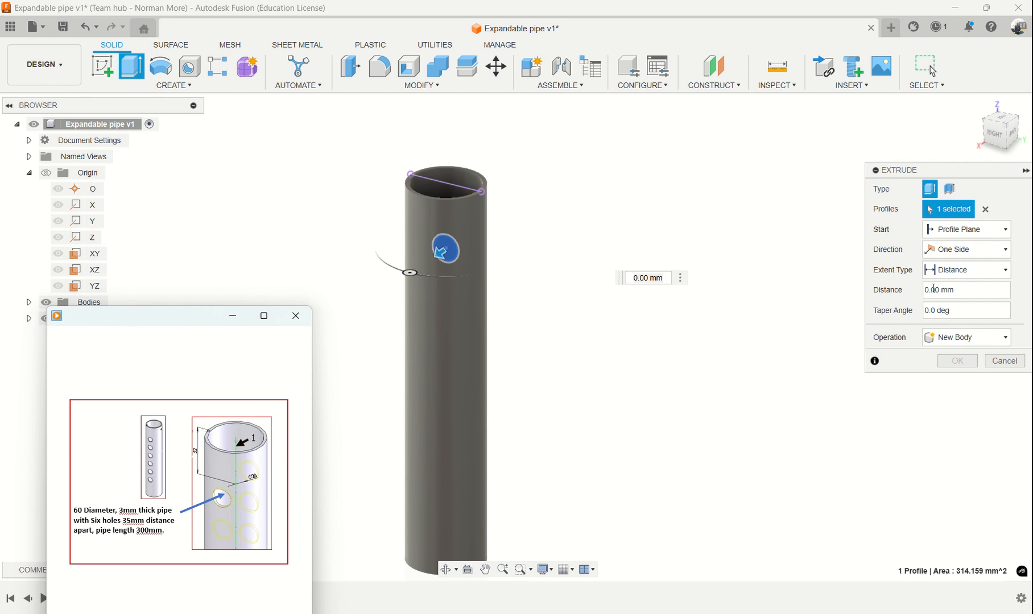
pyautogui.click(972, 340)
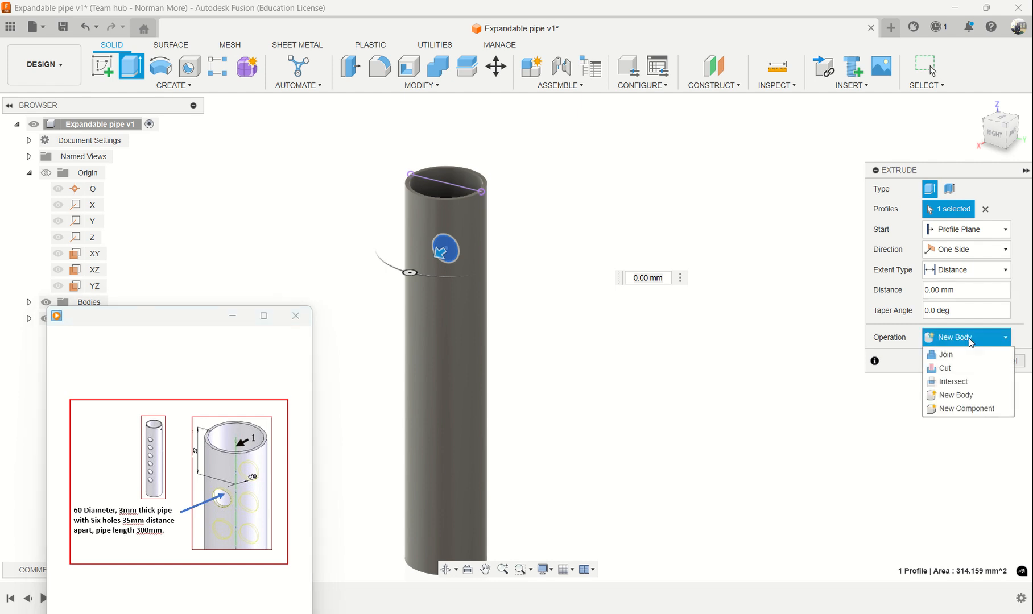
pyautogui.click(957, 369)
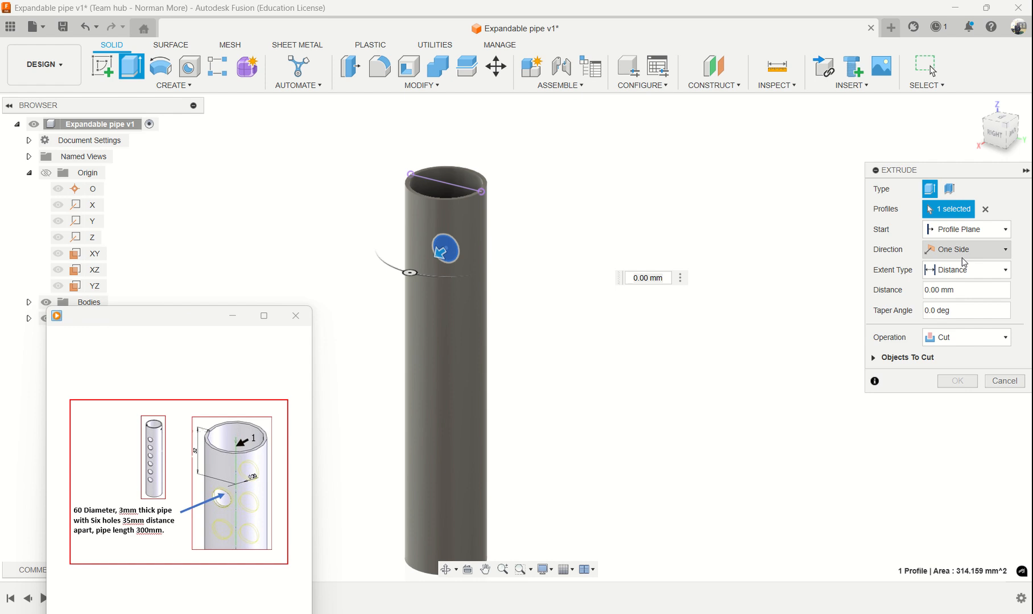
pyautogui.click(963, 270)
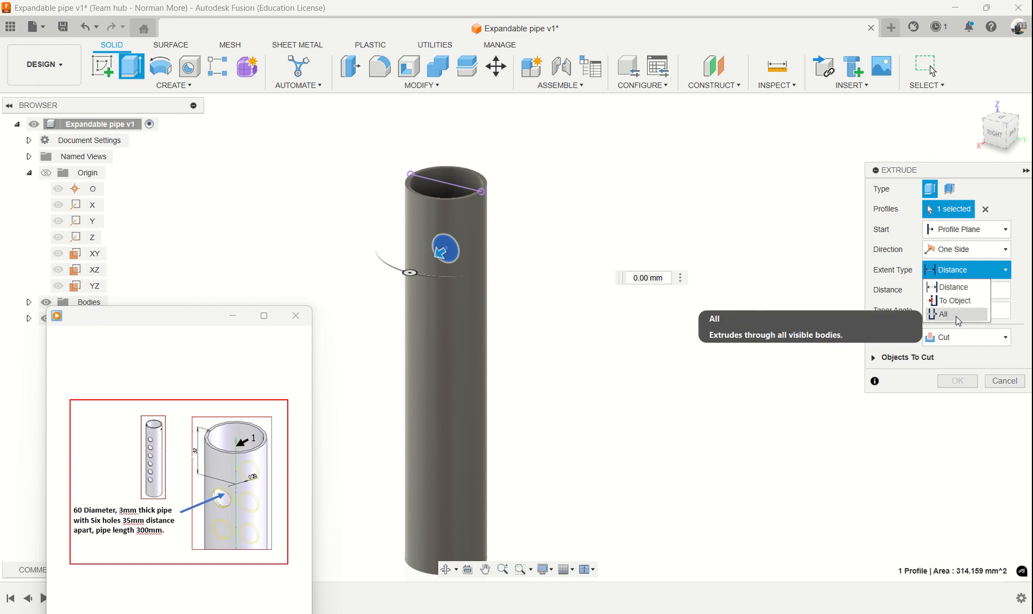
pyautogui.click(958, 315)
pyautogui.click(961, 256)
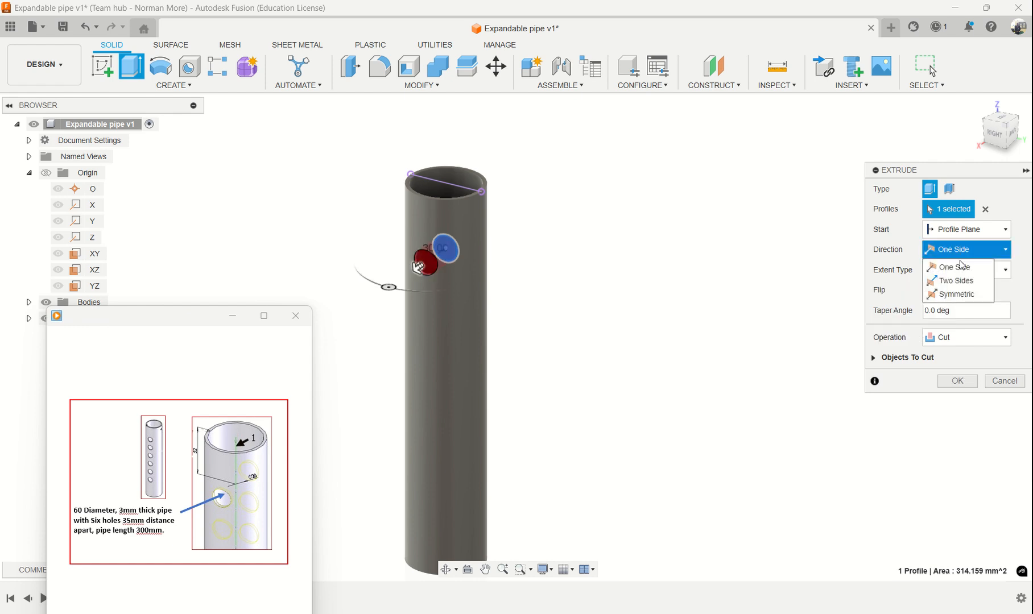
pyautogui.click(961, 296)
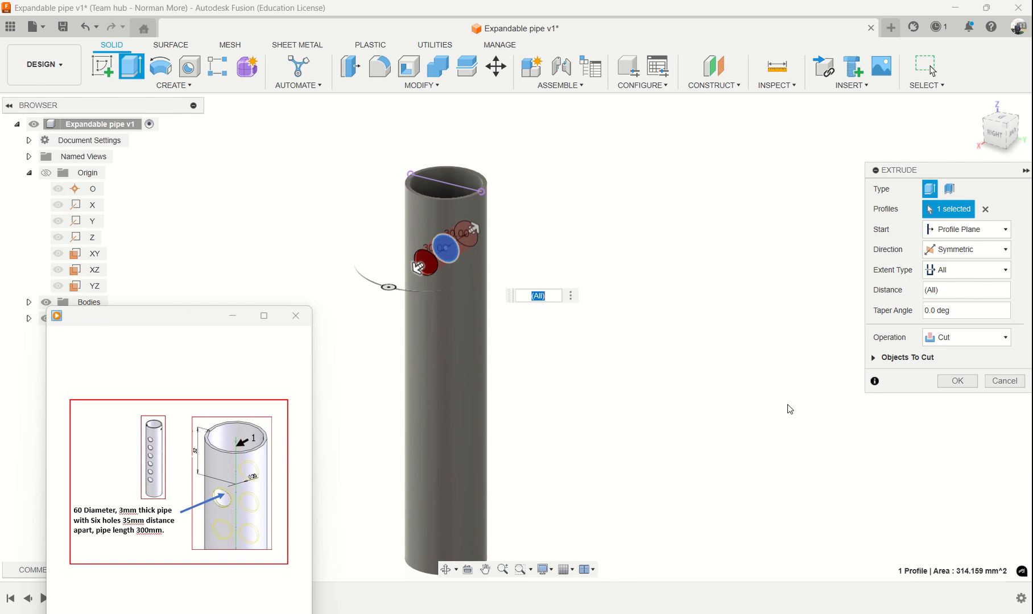
pyautogui.click(967, 382)
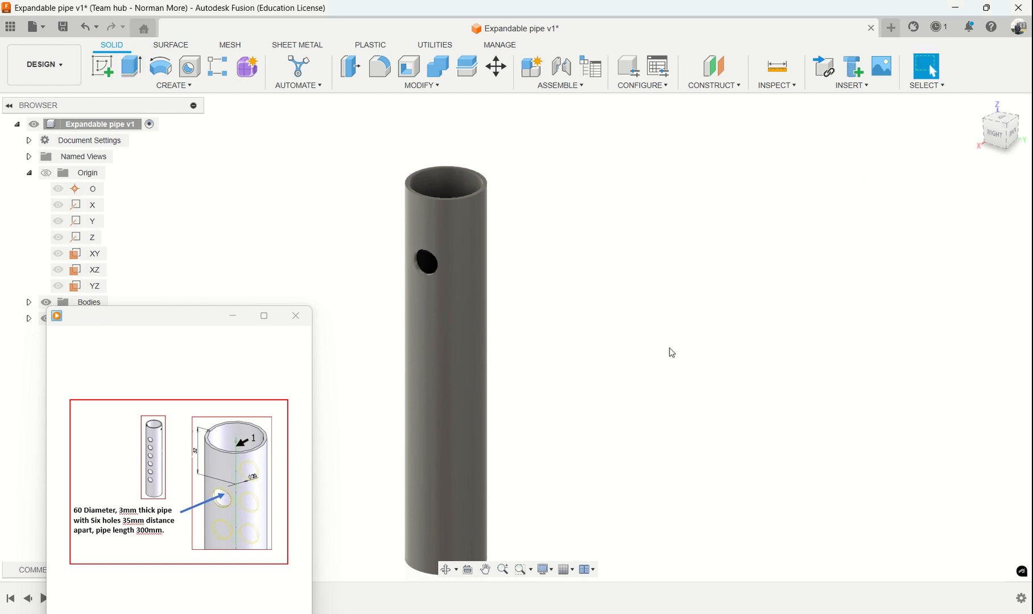
# Step: Start a rectangular pattern of the hole's extrude cut feature, using the Z axis as its direction
pyautogui.moveTo(671, 342)
pyautogui.keyDown('shift'); pyautogui.mouseDown(button='middle')
pyautogui.moveTo(667, 335)
pyautogui.moveTo(661, 385)
pyautogui.moveTo(683, 339)
pyautogui.mouseUp(button='middle'); pyautogui.keyUp('shift')
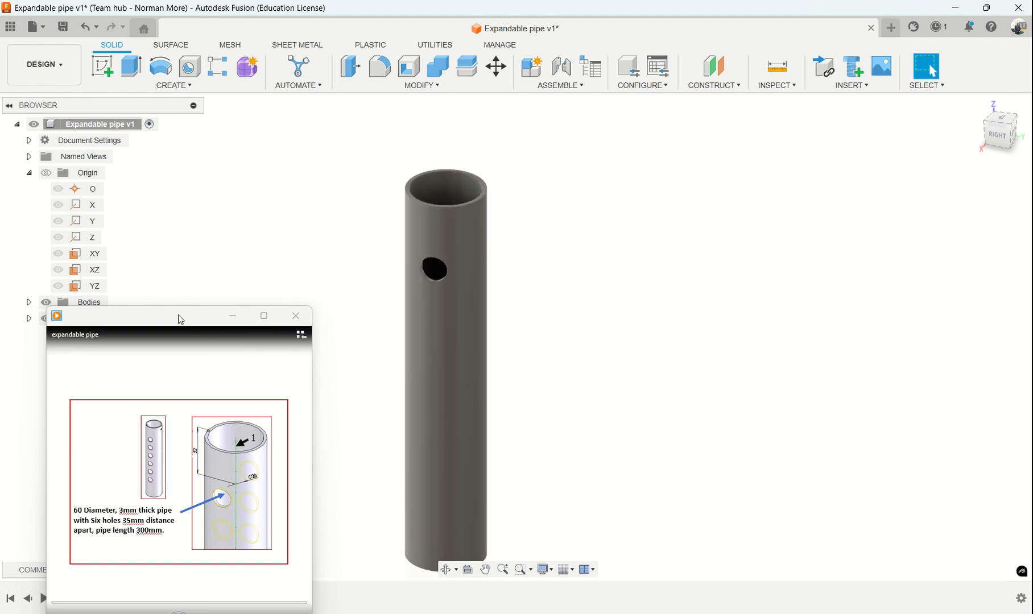
pyautogui.moveTo(179, 318)
pyautogui.mouseDown()
pyautogui.moveTo(771, 336)
pyautogui.moveTo(825, 312)
pyautogui.moveTo(825, 331)
pyautogui.moveTo(836, 311)
pyautogui.mouseUp()
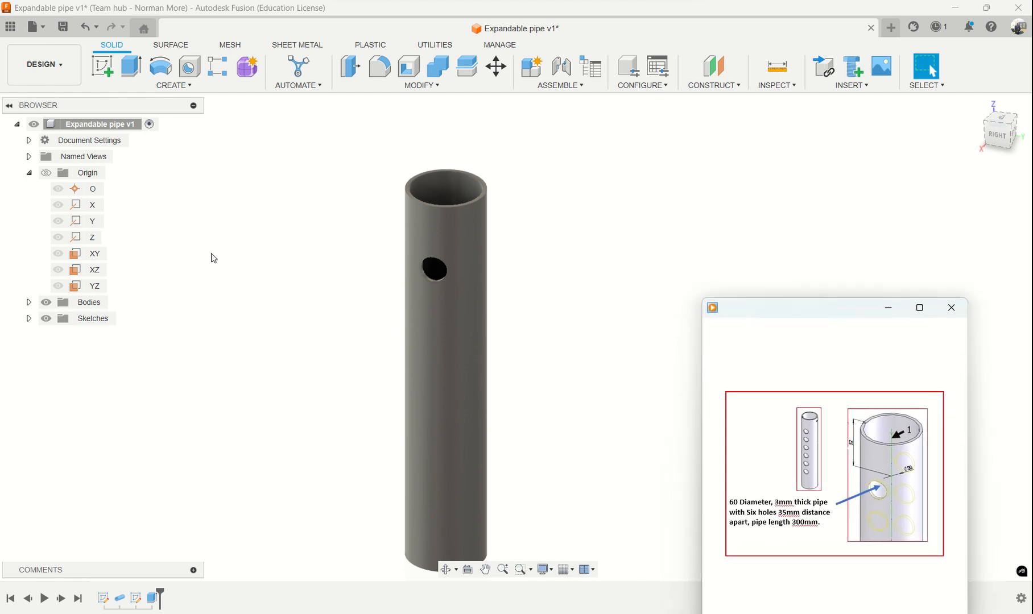
pyautogui.click(169, 86)
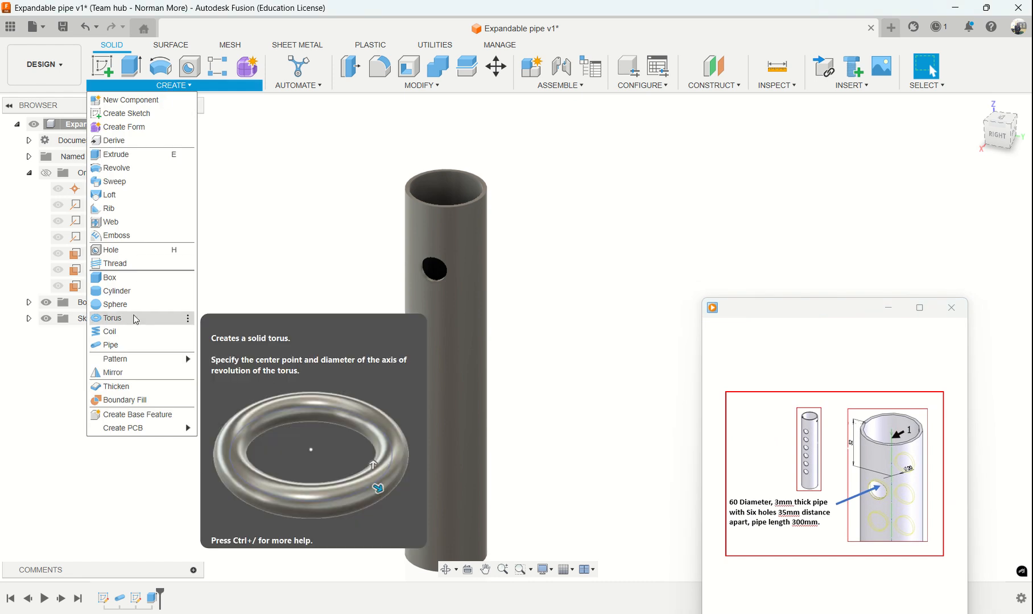
pyautogui.moveTo(132, 359)
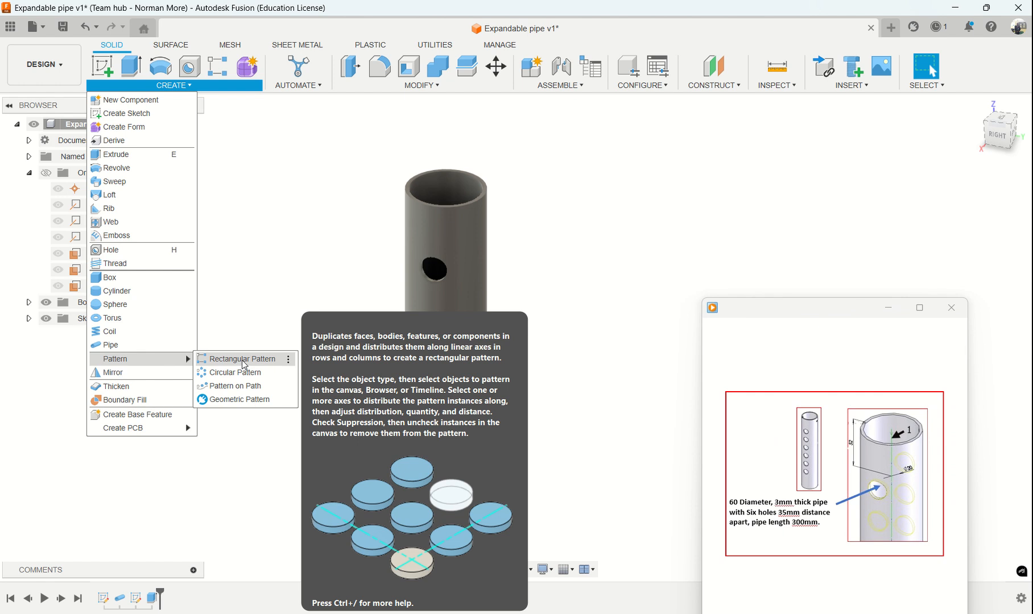
pyautogui.click(241, 359)
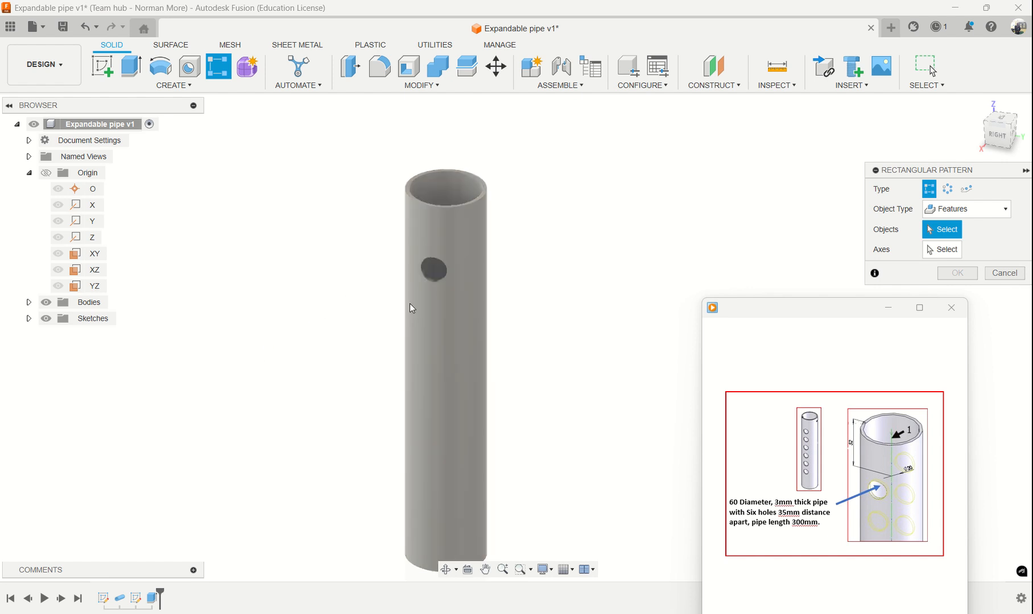
pyautogui.click(152, 600)
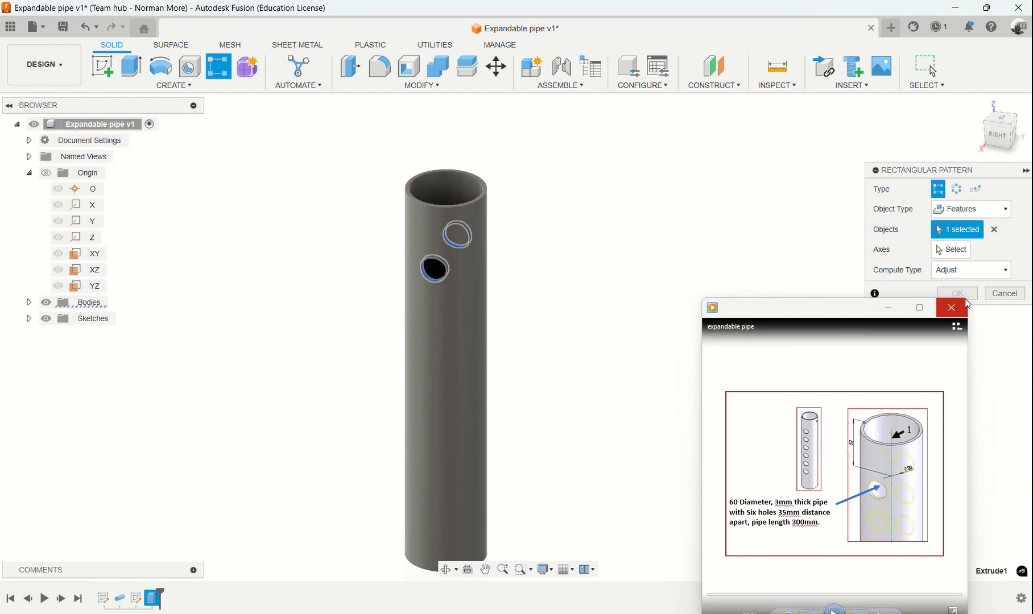
pyautogui.click(961, 253)
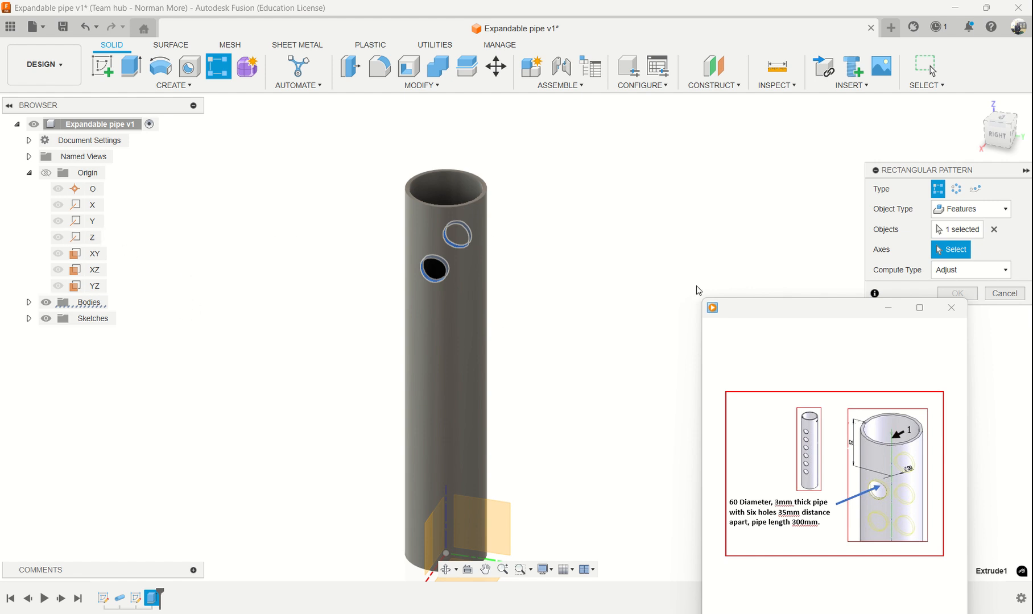
pyautogui.click(91, 239)
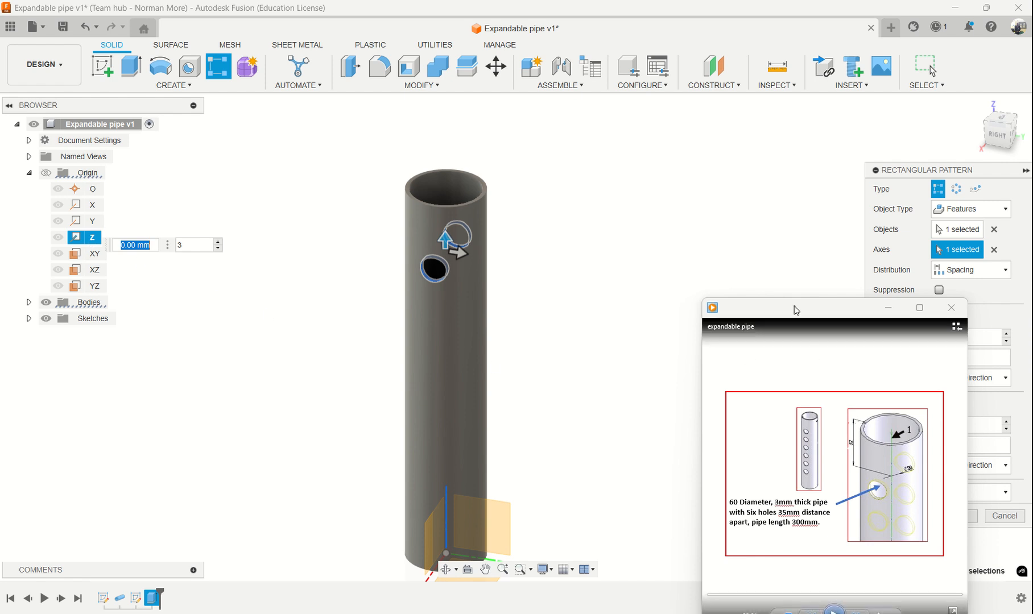
# Step: Set the pattern's first axis to a quantity of 6 and a distance of -35 mm, and finish the pattern
pyautogui.moveTo(774, 310); pyautogui.dragTo(142, 345)
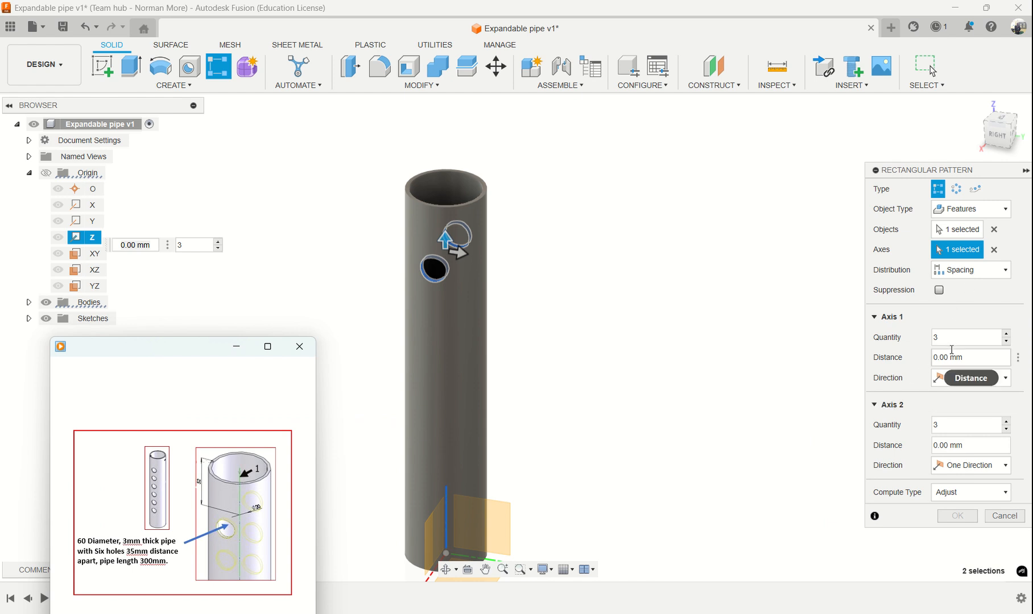
pyautogui.click(917, 340)
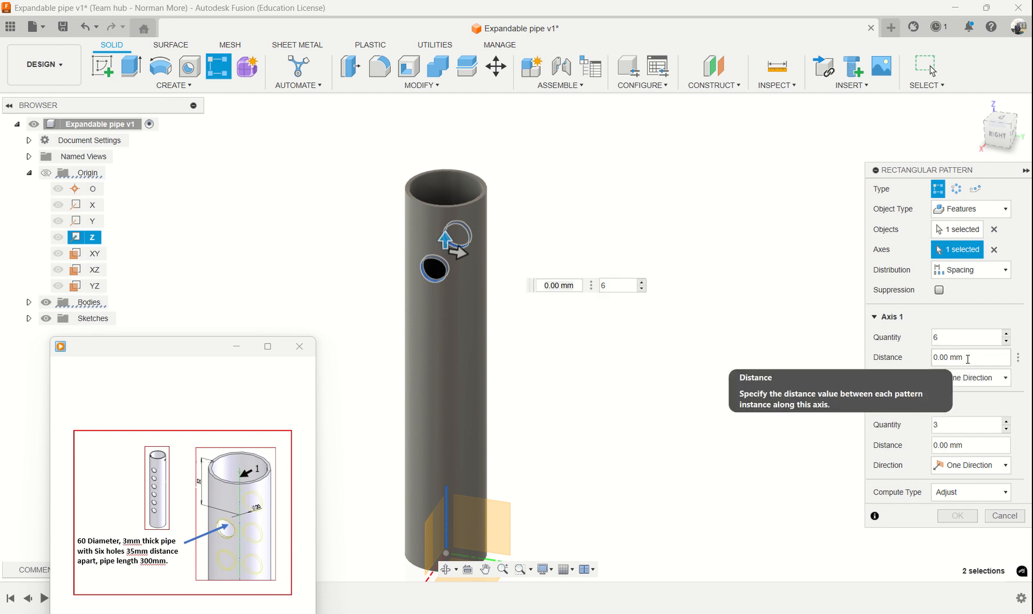
pyautogui.moveTo(968, 358); pyautogui.dragTo(928, 362)
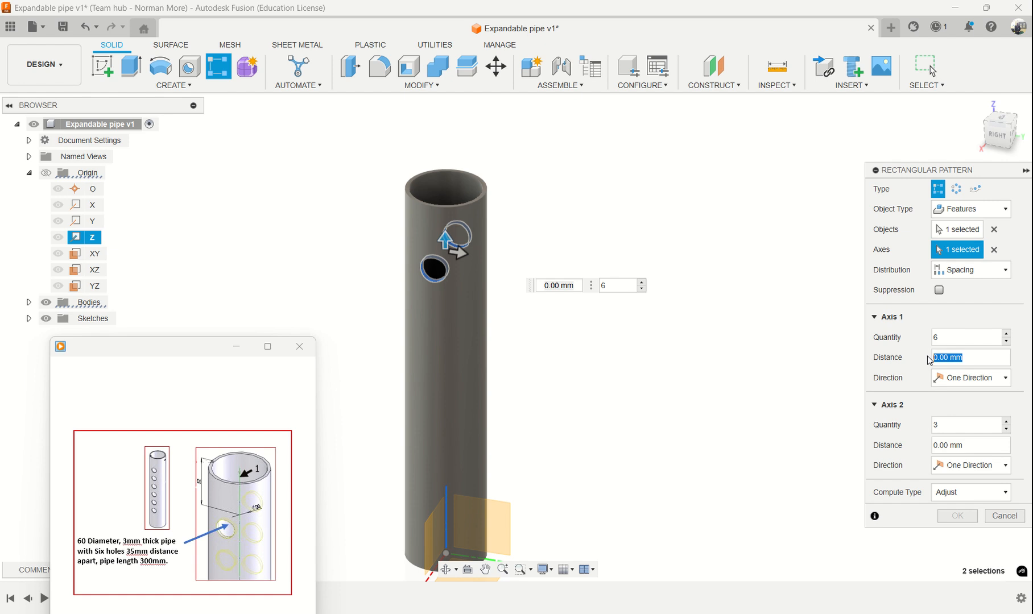
pyautogui.press('BackSpace')
pyautogui.write('-35')
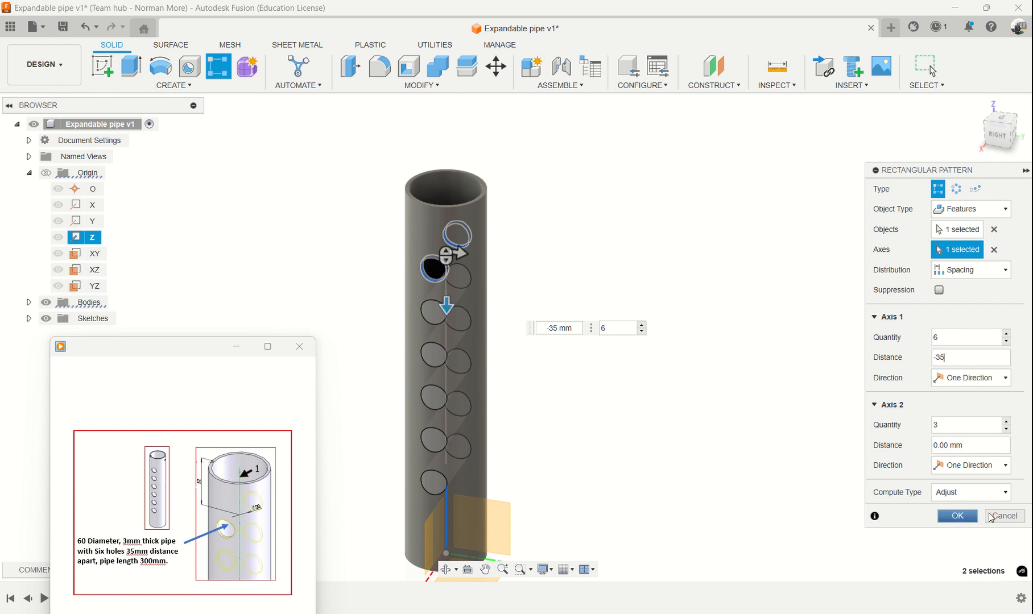
pyautogui.click(958, 517)
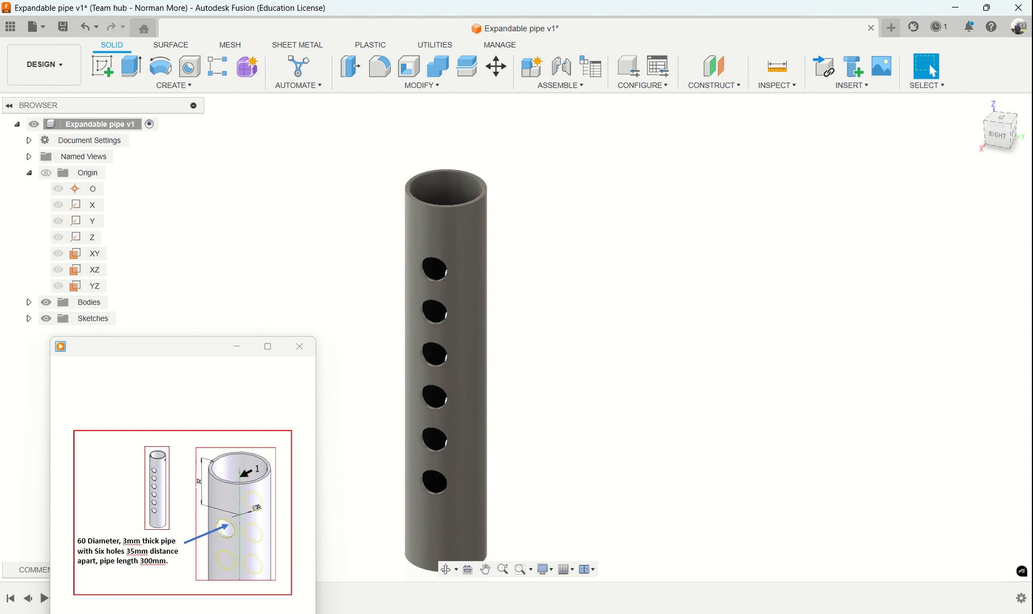
# Step: Start a new sketch on the XZ origin plane, perpendicular to the row of holes
pyautogui.moveTo(232, 494)
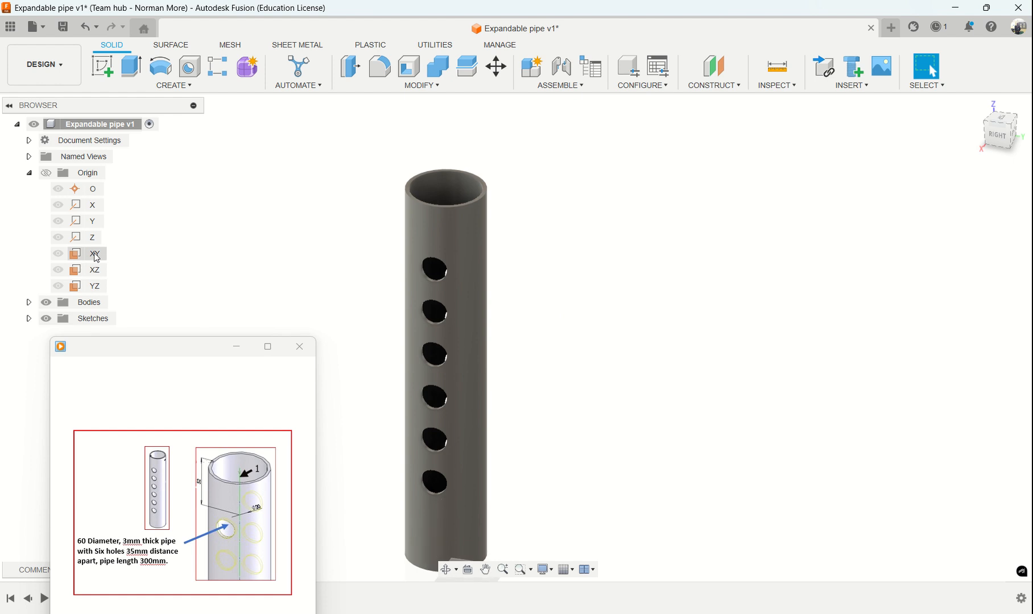
pyautogui.click(94, 286)
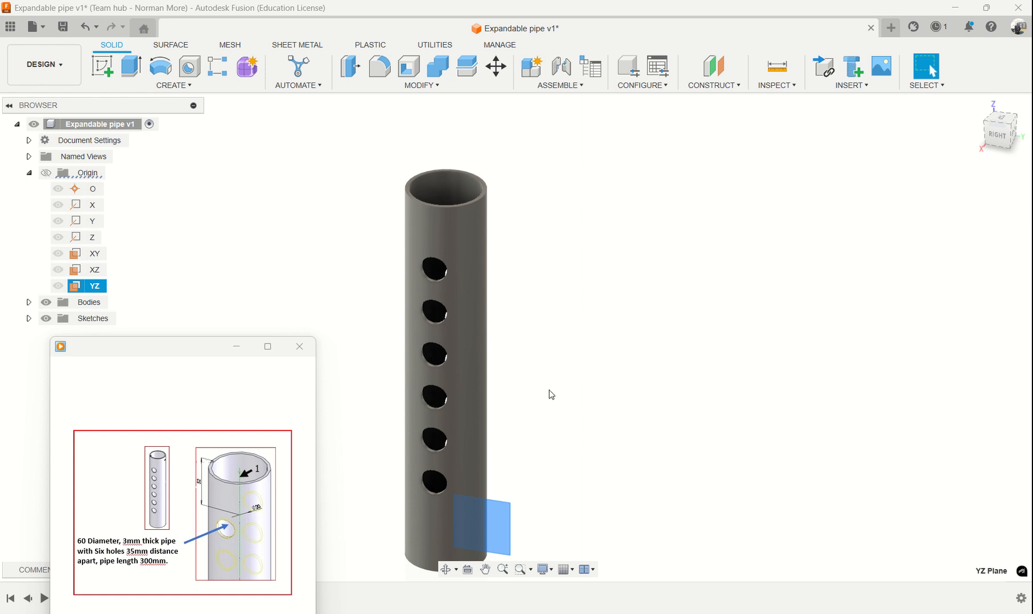
pyautogui.click(96, 274)
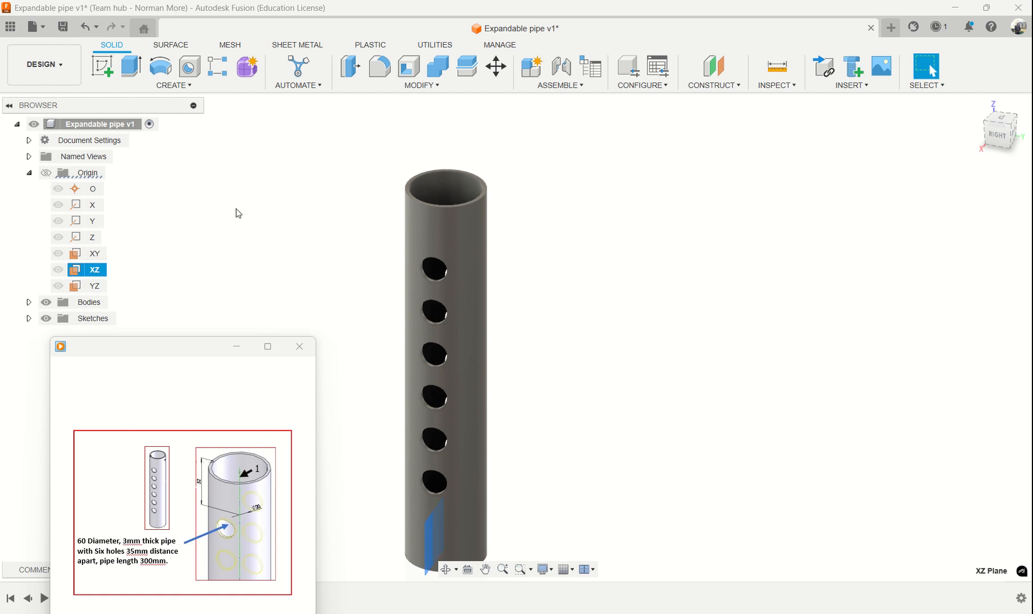
pyautogui.click(105, 69)
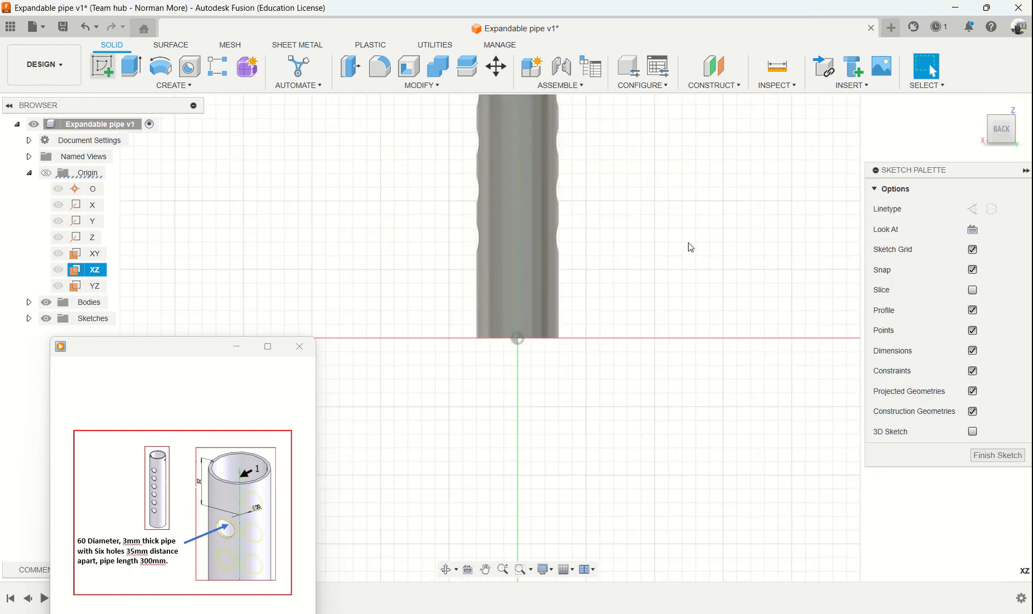
pyautogui.moveTo(676, 212)
pyautogui.mouseDown(button='middle')
pyautogui.moveTo(692, 336)
pyautogui.moveTo(691, 499)
pyautogui.mouseUp(button='middle')
pyautogui.press('Escape')
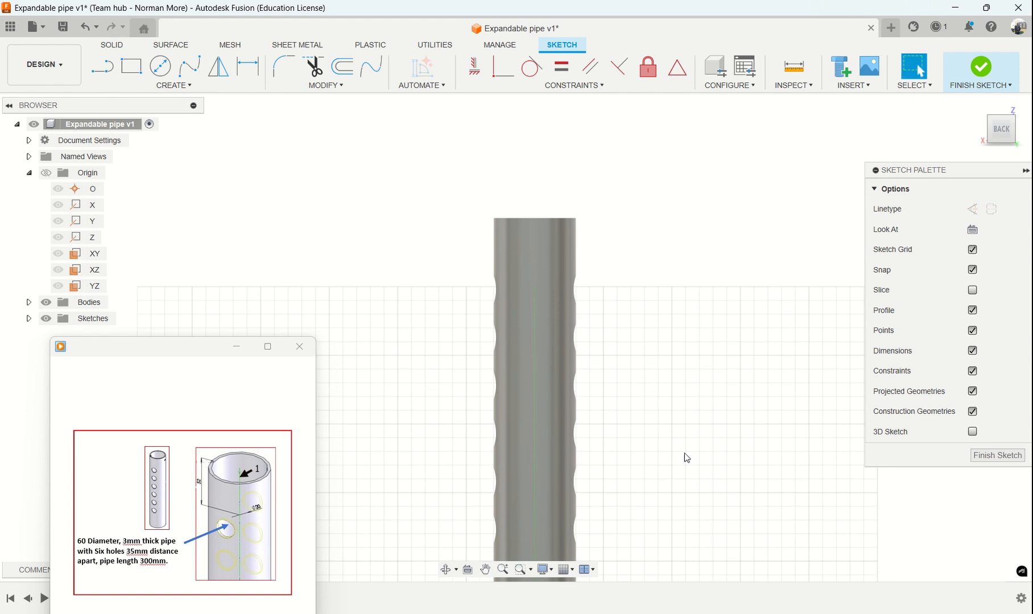
# Step: Sketch a 5 mm diameter circle on the pipe's centreline, about 20 mm below its upper end
pyautogui.click(161, 66)
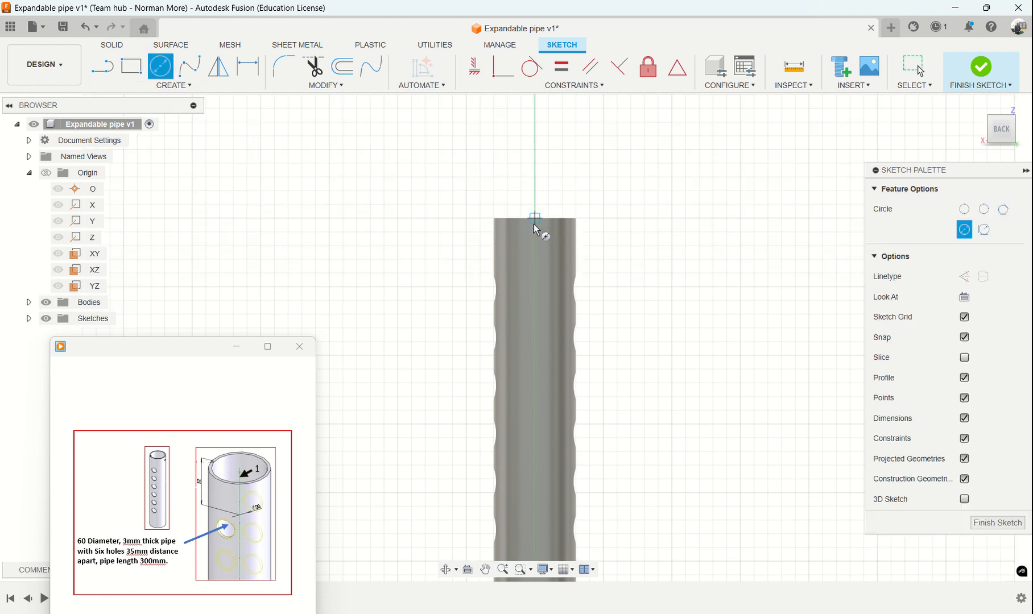
pyautogui.click(535, 246)
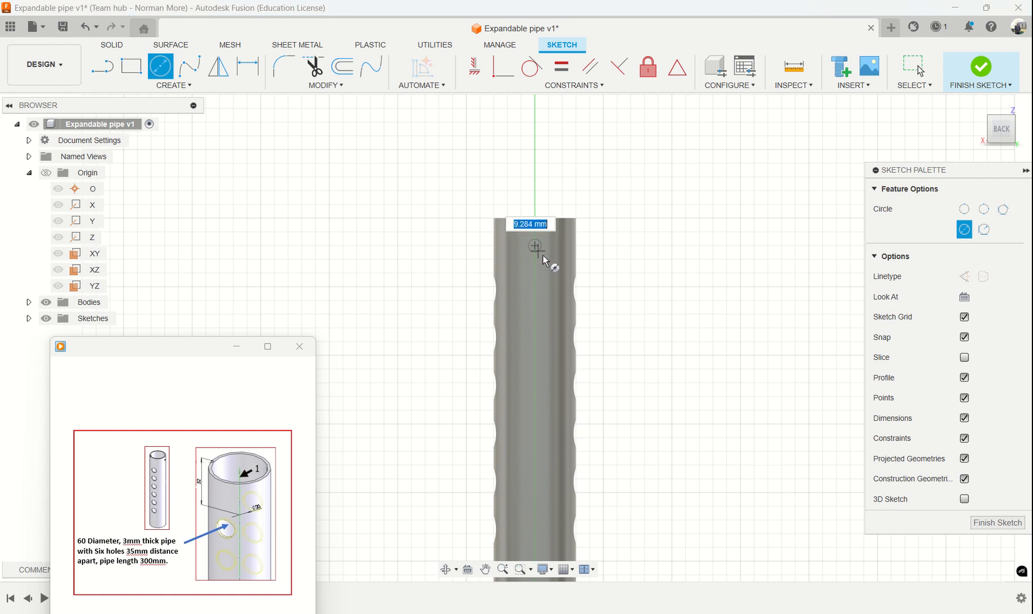
pyautogui.write('5')
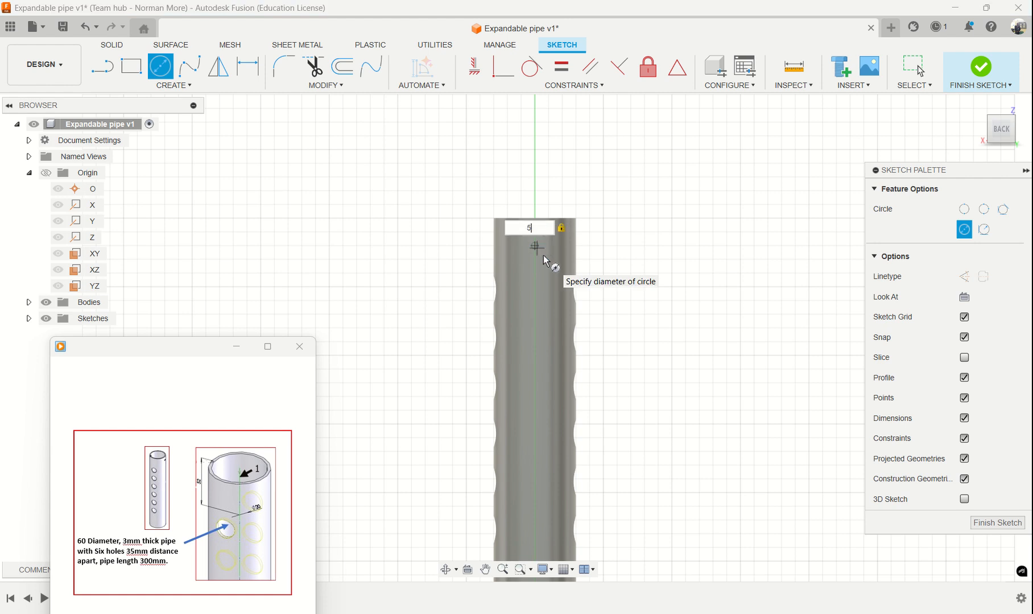
pyautogui.press('Return')
pyautogui.press('Escape')
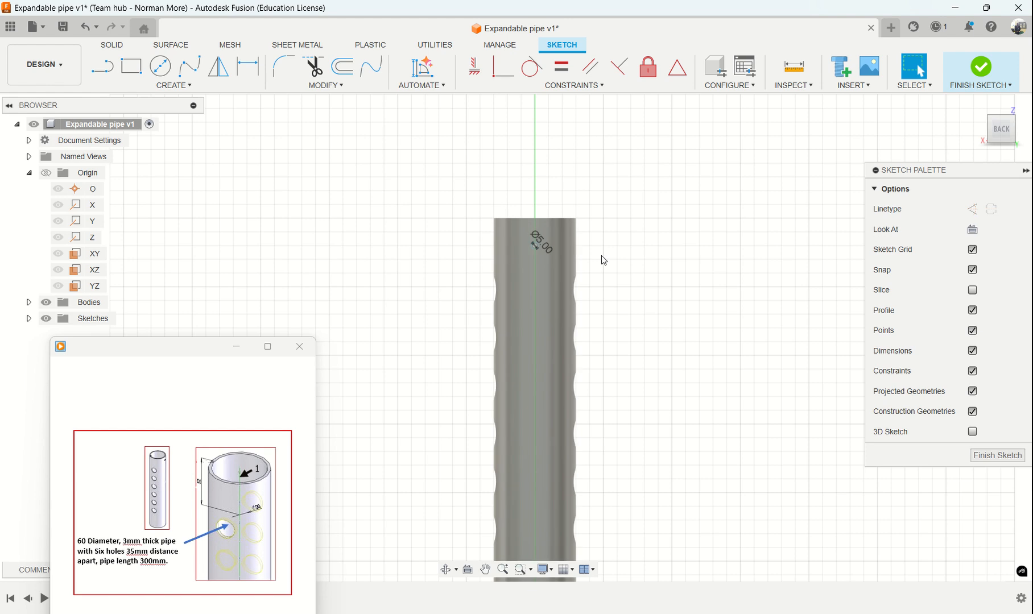
# Step: Dimension the 5 mm circle's centre 14 mm from the pipe's upper edge
pyautogui.scroll(-2, 596, 253)
pyautogui.scroll(5, 592, 256)
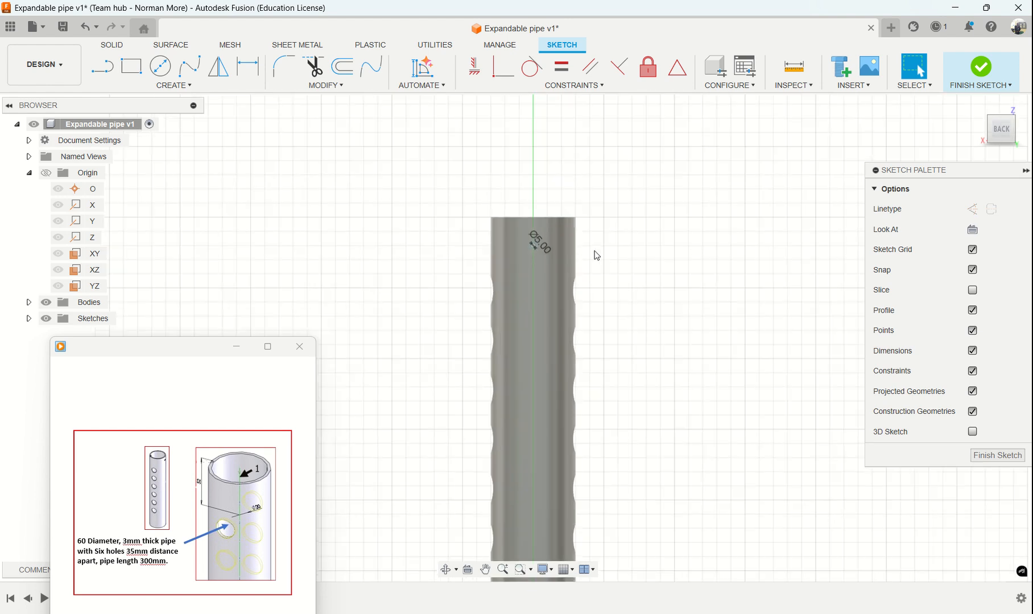
pyautogui.moveTo(589, 260); pyautogui.dragTo(654, 324, button='middle')
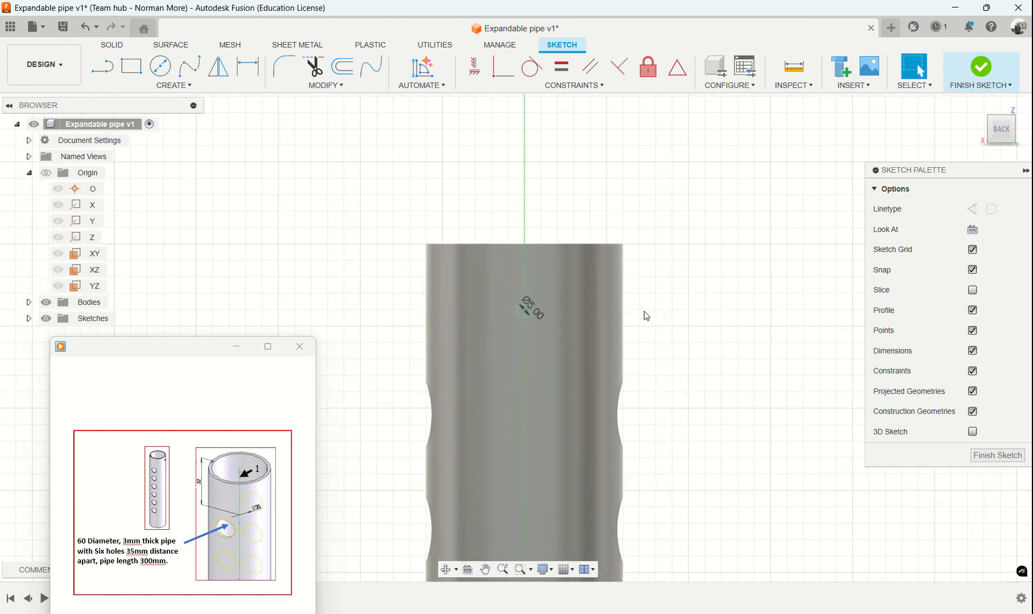
pyautogui.click(257, 66)
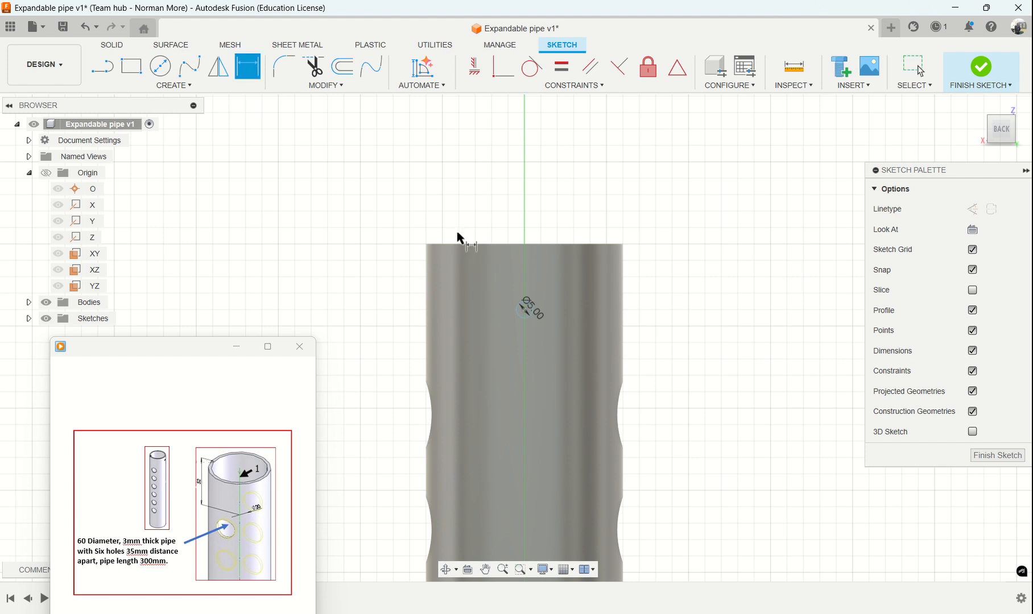
pyautogui.click(467, 244)
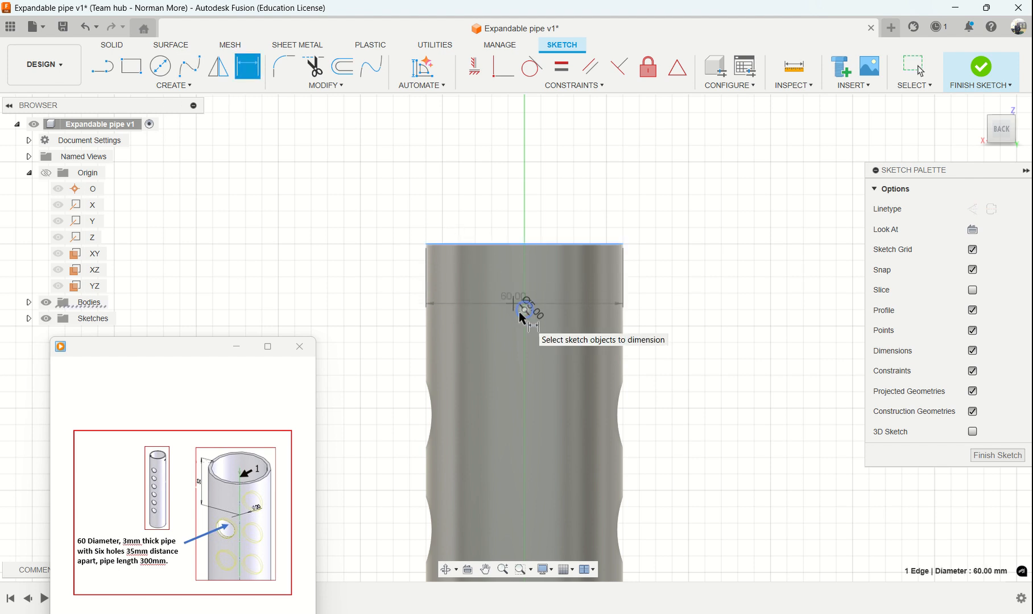
pyautogui.click(524, 310)
pyautogui.click(371, 285)
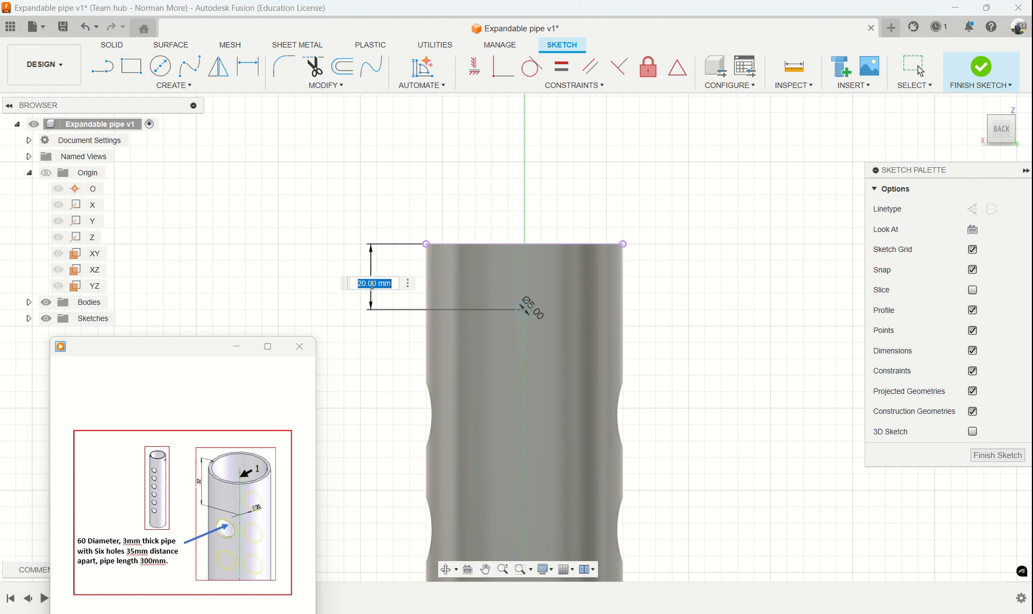
pyautogui.write('14')
pyautogui.press('Return')
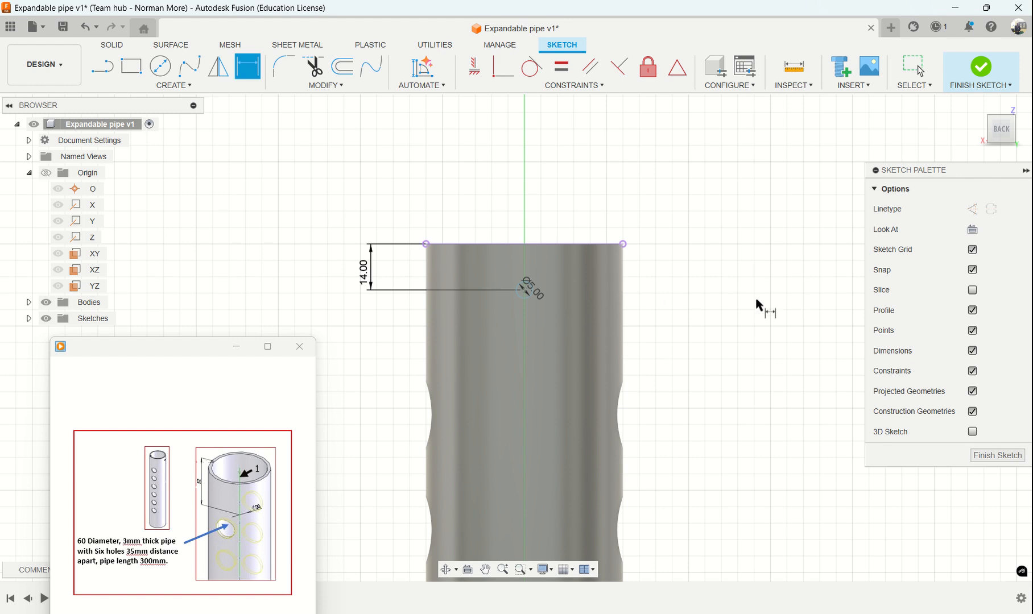
# Step: Extrude the 5 mm circle as a symmetric cut with extent All, through both walls of the pipe
pyautogui.keyDown('shift'); pyautogui.moveTo(755, 298); pyautogui.dragTo(768, 339, button='middle'); pyautogui.keyUp('shift')
pyautogui.press('e')
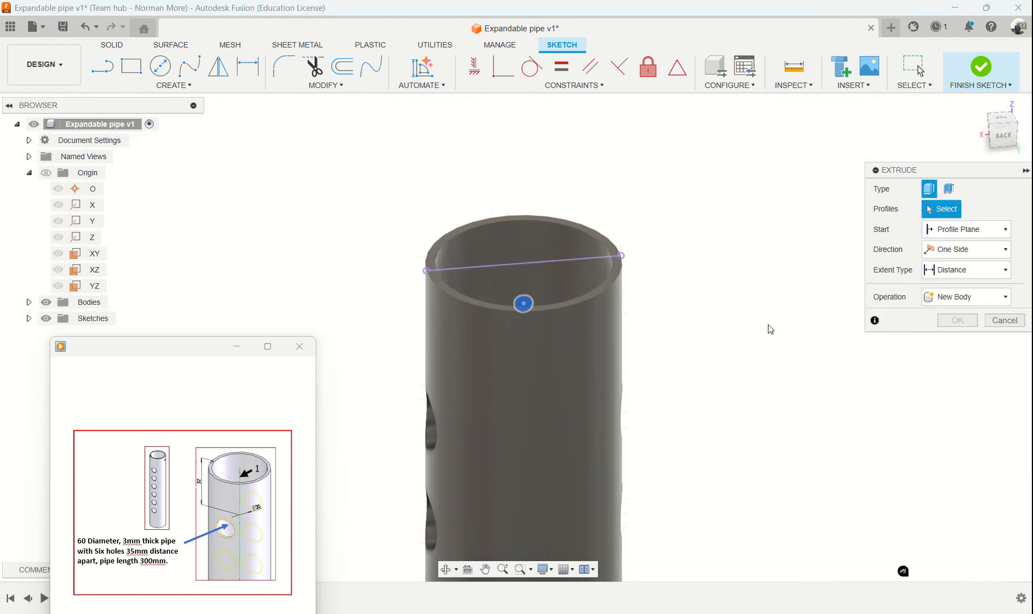
pyautogui.click(961, 249)
pyautogui.click(965, 296)
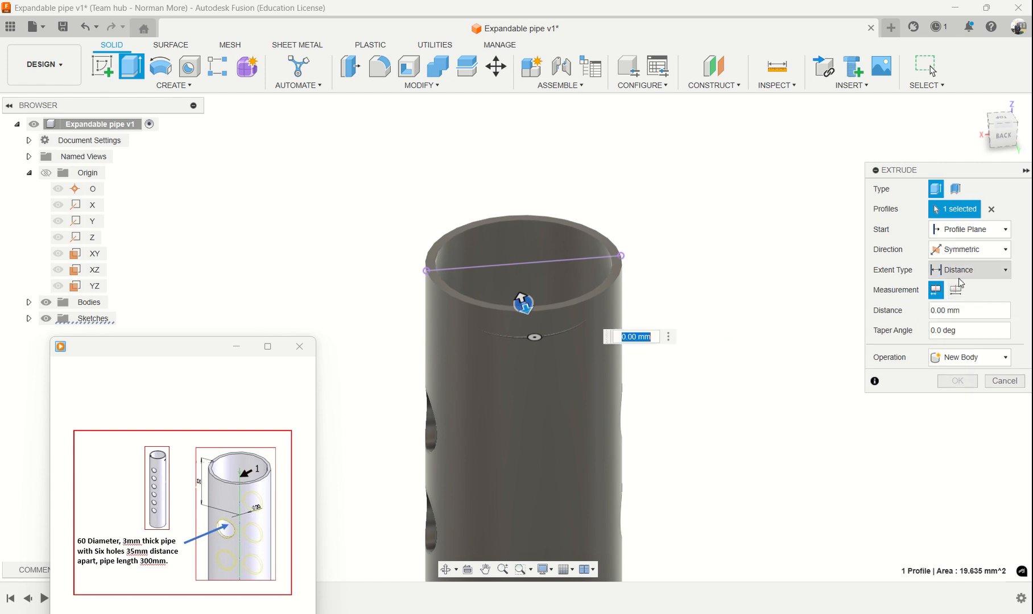
pyautogui.click(988, 275)
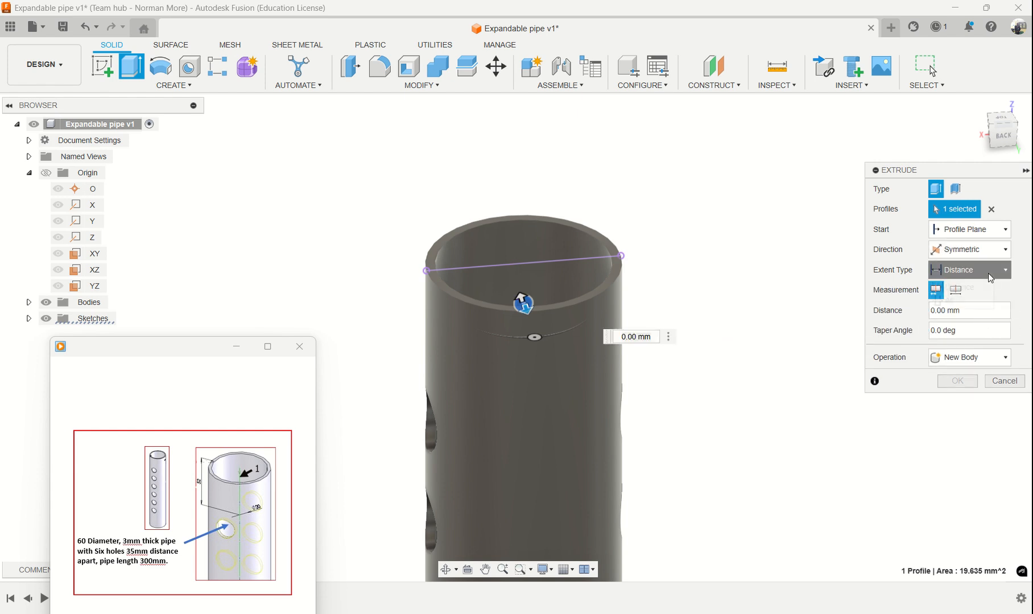
pyautogui.click(978, 303)
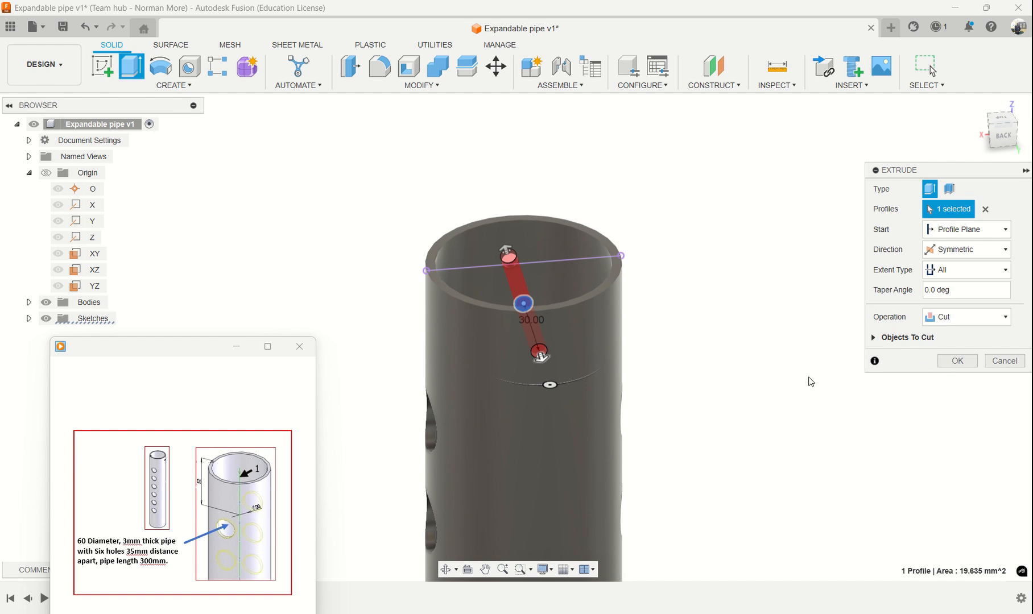
pyautogui.keyDown('shift'); pyautogui.moveTo(771, 372); pyautogui.dragTo(792, 388, button='middle'); pyautogui.keyUp('shift')
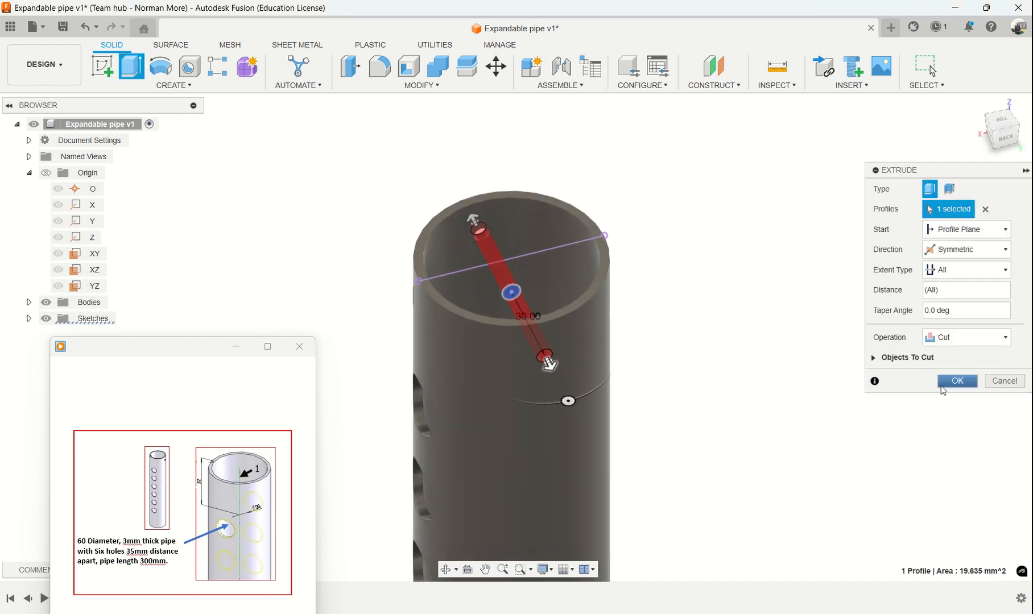
pyautogui.click(951, 386)
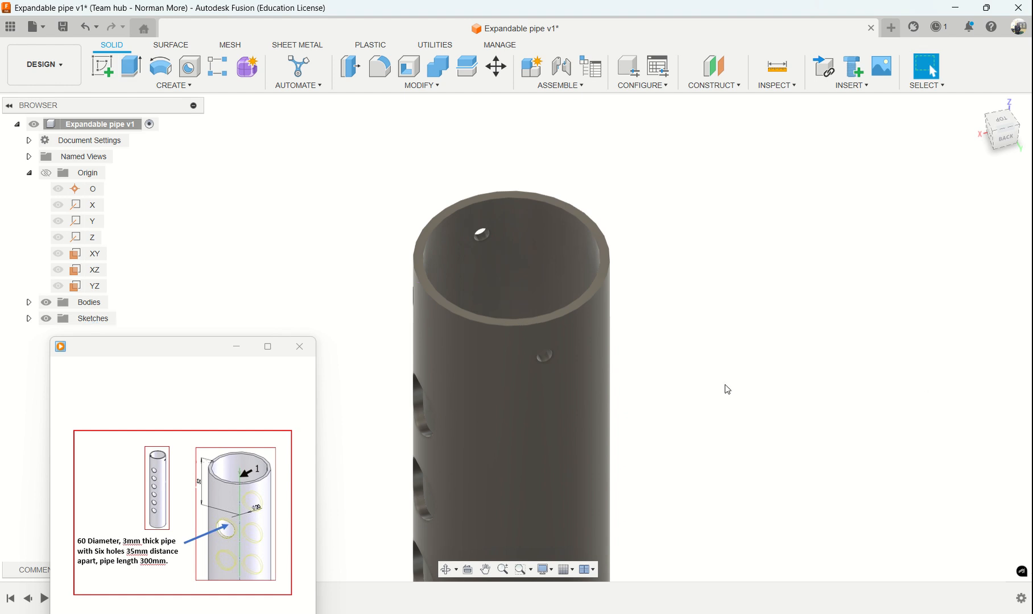
pyautogui.moveTo(727, 390)
pyautogui.keyDown('shift'); pyautogui.mouseDown(button='middle')
pyautogui.moveTo(740, 351)
pyautogui.moveTo(731, 375)
pyautogui.mouseUp(button='middle'); pyautogui.keyUp('shift')
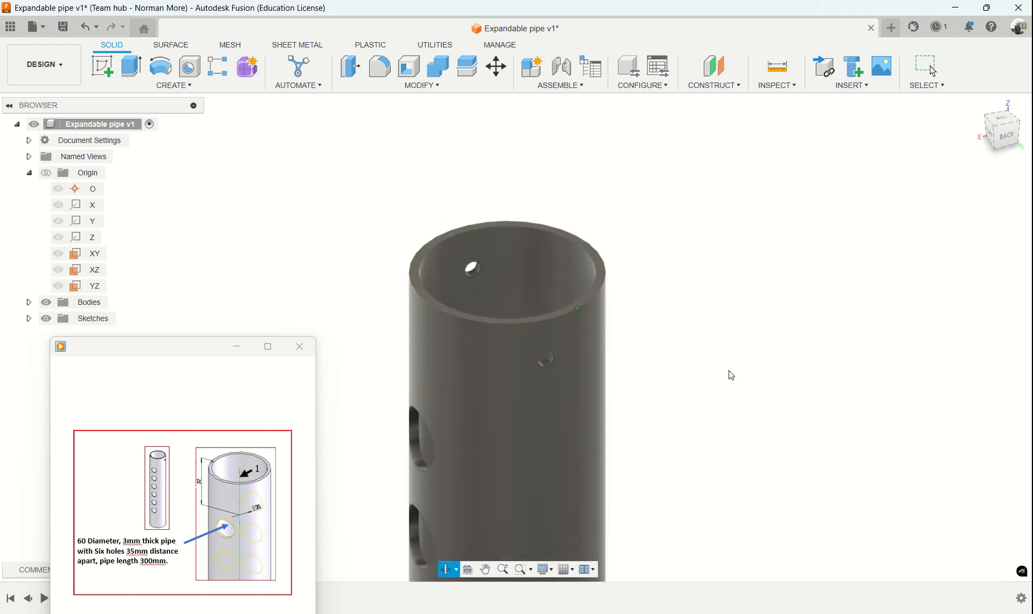
pyautogui.moveTo(680, 322); pyautogui.dragTo(722, 239, button='middle')
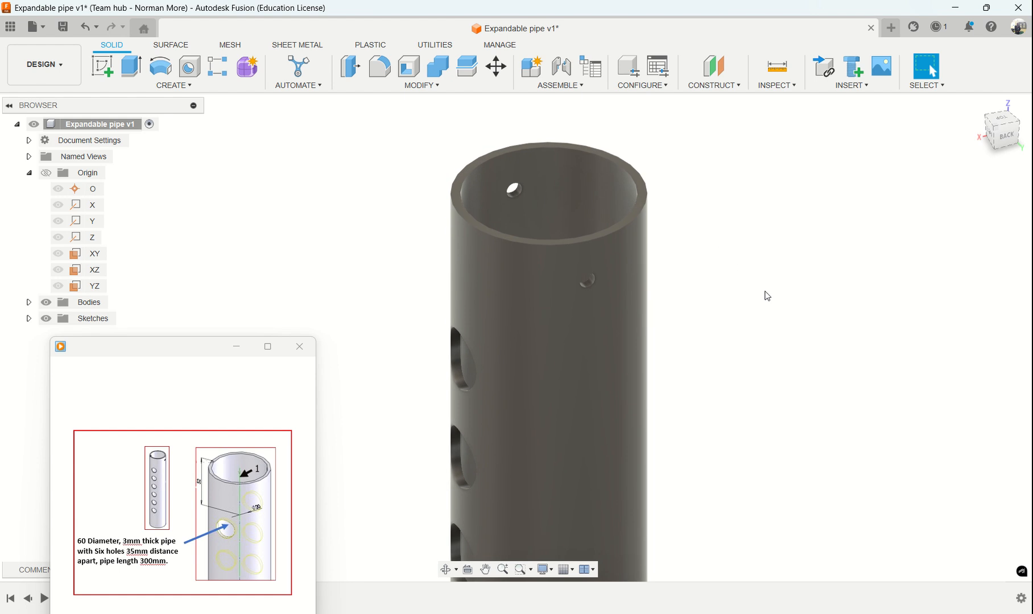
pyautogui.scroll(-8, 766, 296)
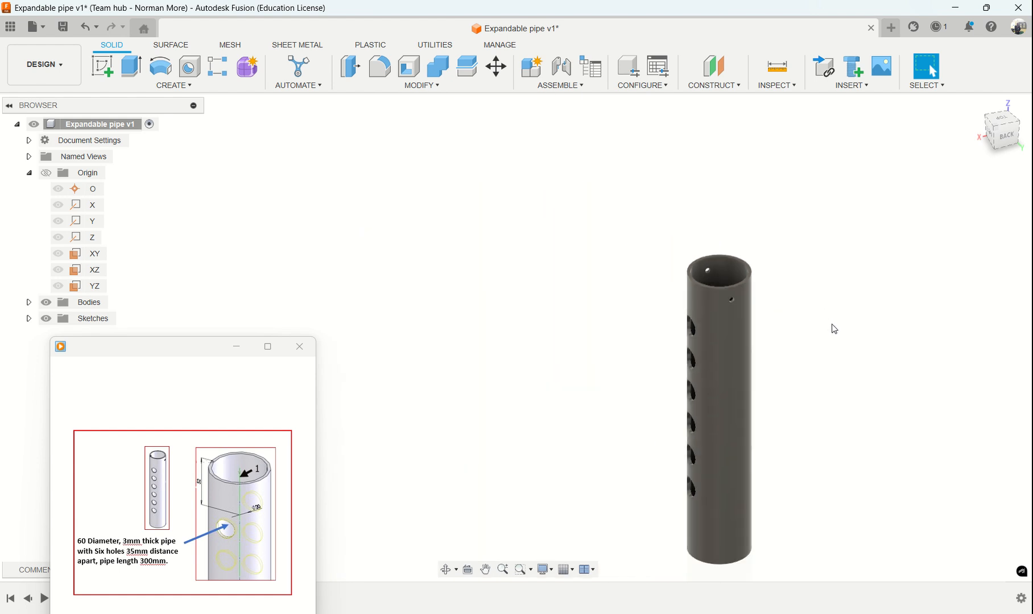
pyautogui.moveTo(825, 385); pyautogui.dragTo(821, 332, button='middle')
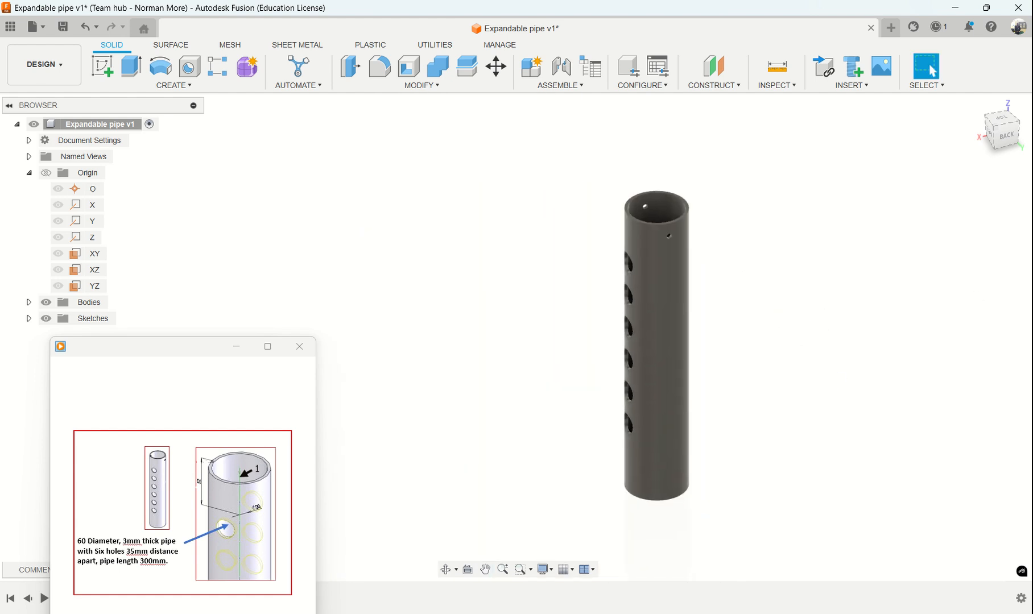